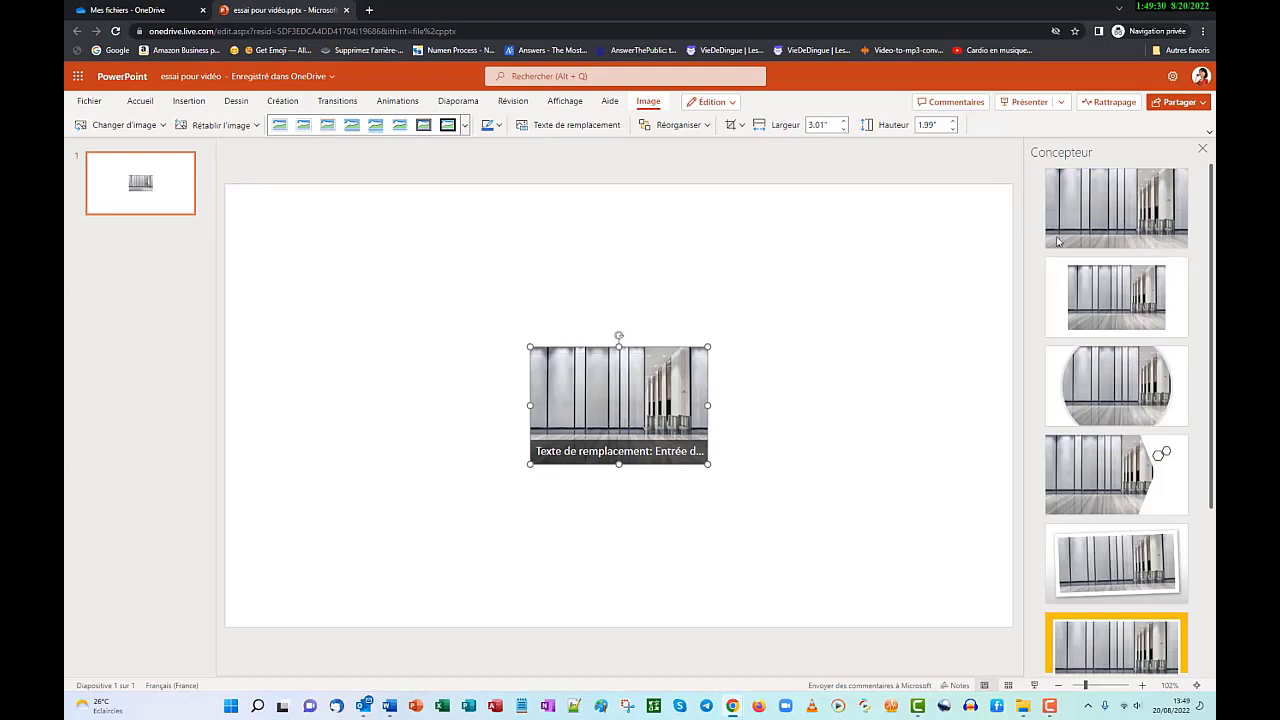
Step: Apply the design idea that makes the entrance-hall picture fill the whole slide
{"action": "left_click", "coordinate": [1115, 208]}
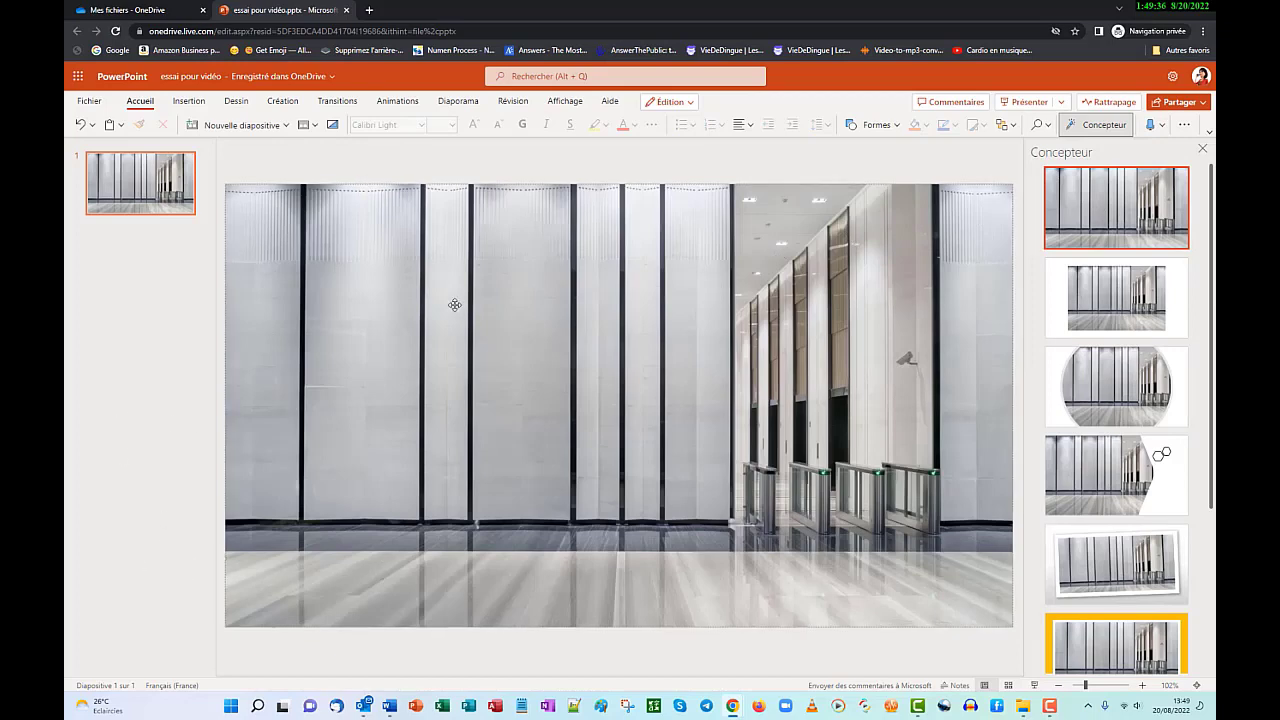
{"action": "left_click", "coordinate": [140, 183]}
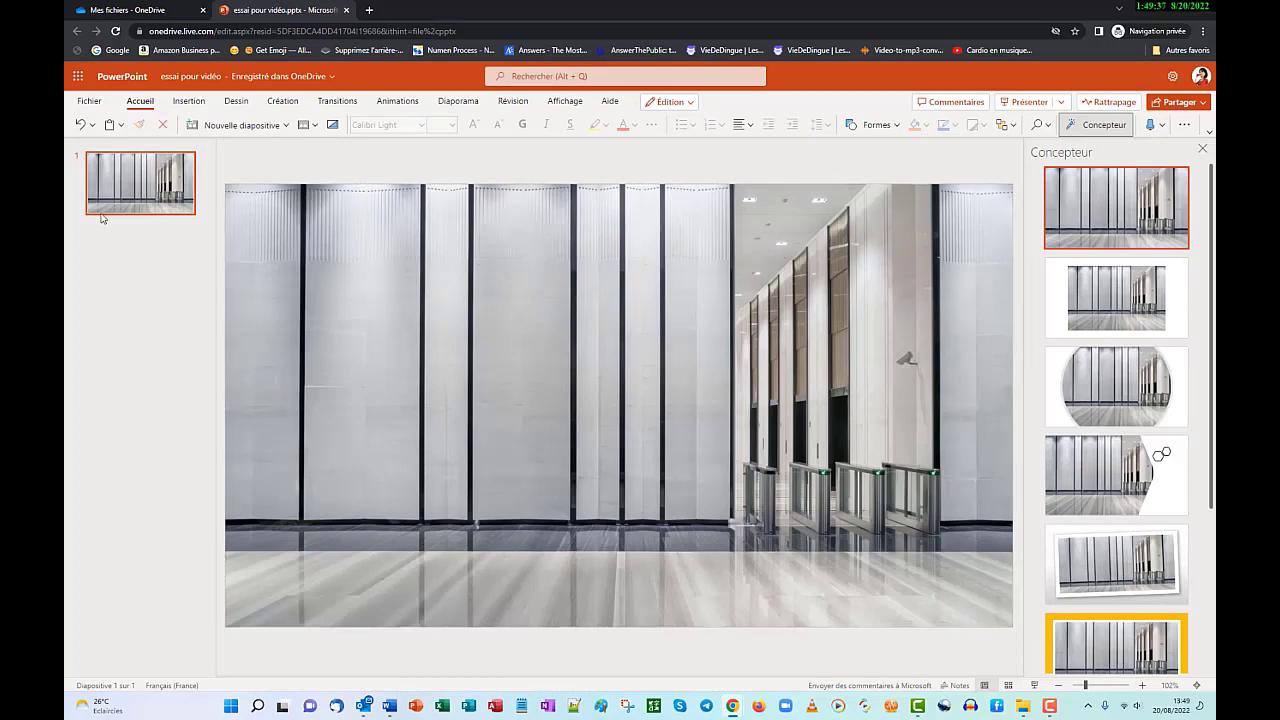
Step: Open the stock image library to insert another picture on the slide
{"action": "left_click", "coordinate": [188, 102]}
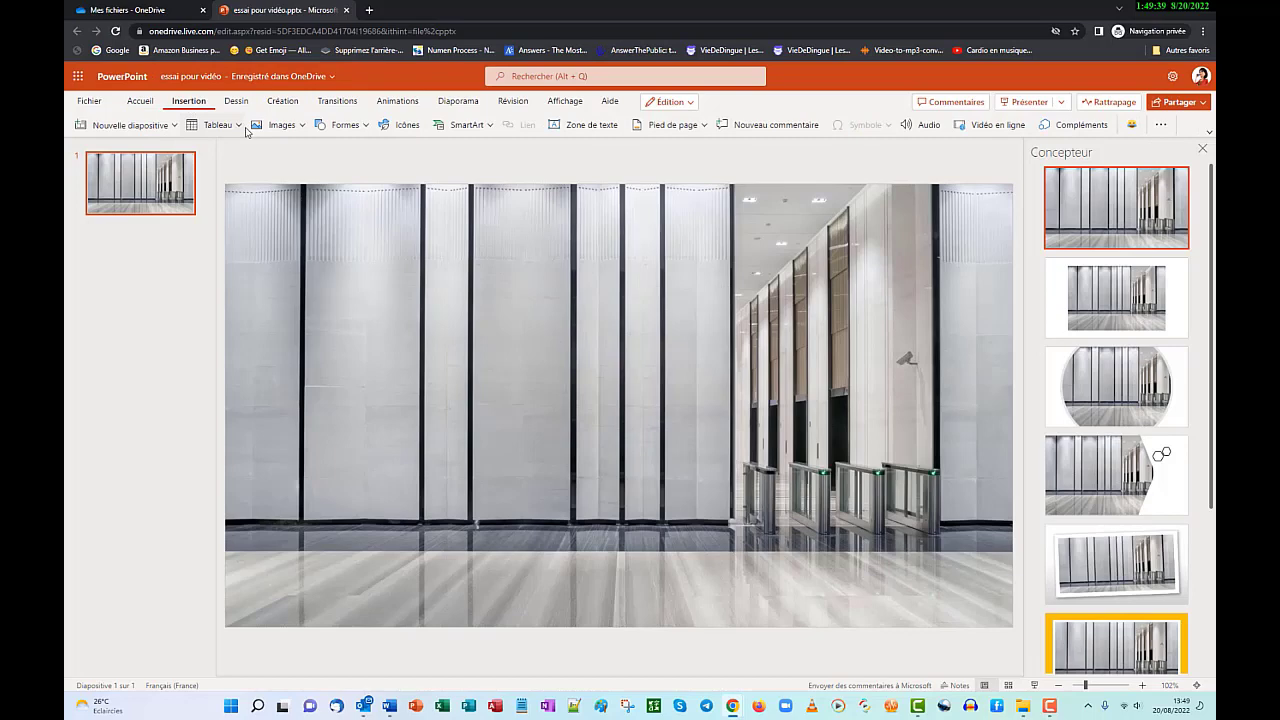
{"action": "left_click", "coordinate": [303, 128]}
{"action": "left_click", "coordinate": [300, 188]}
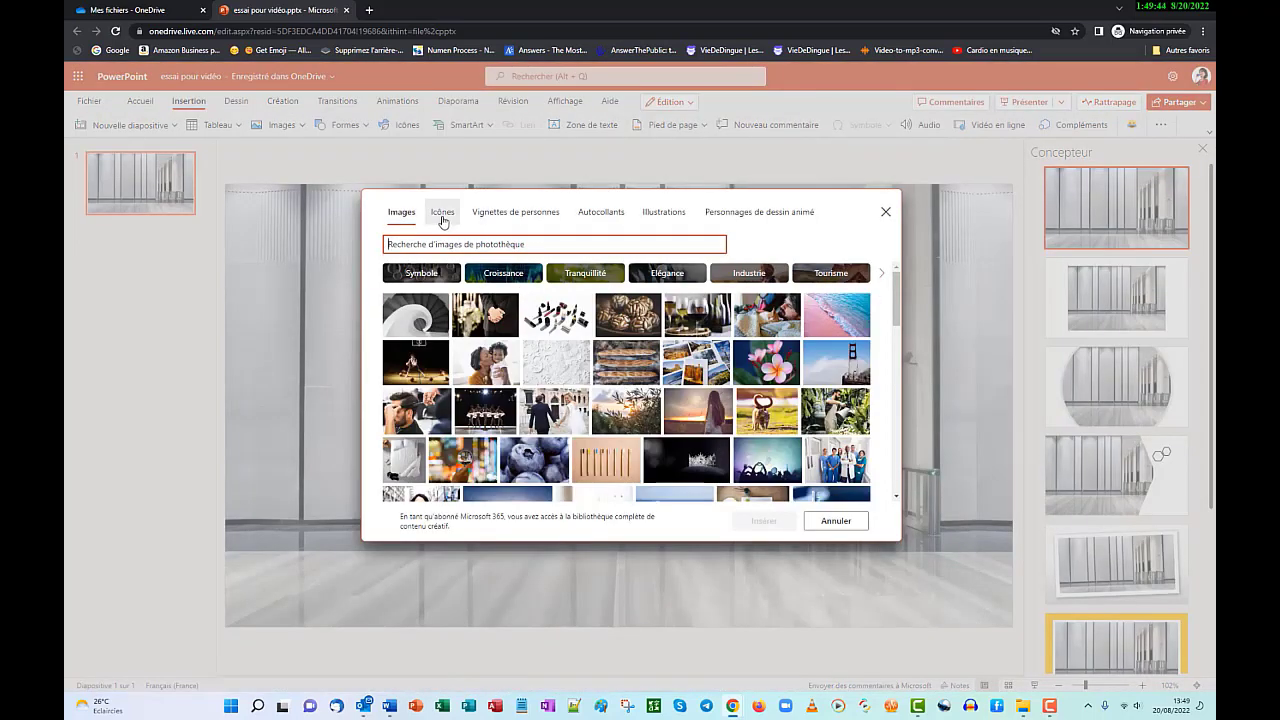
Step: Examine the icons and their categories in the stock library
{"action": "left_click", "coordinate": [443, 220]}
{"action": "scroll", "coordinate": [655, 376], "scroll_direction": "down", "scroll_amount": 5}
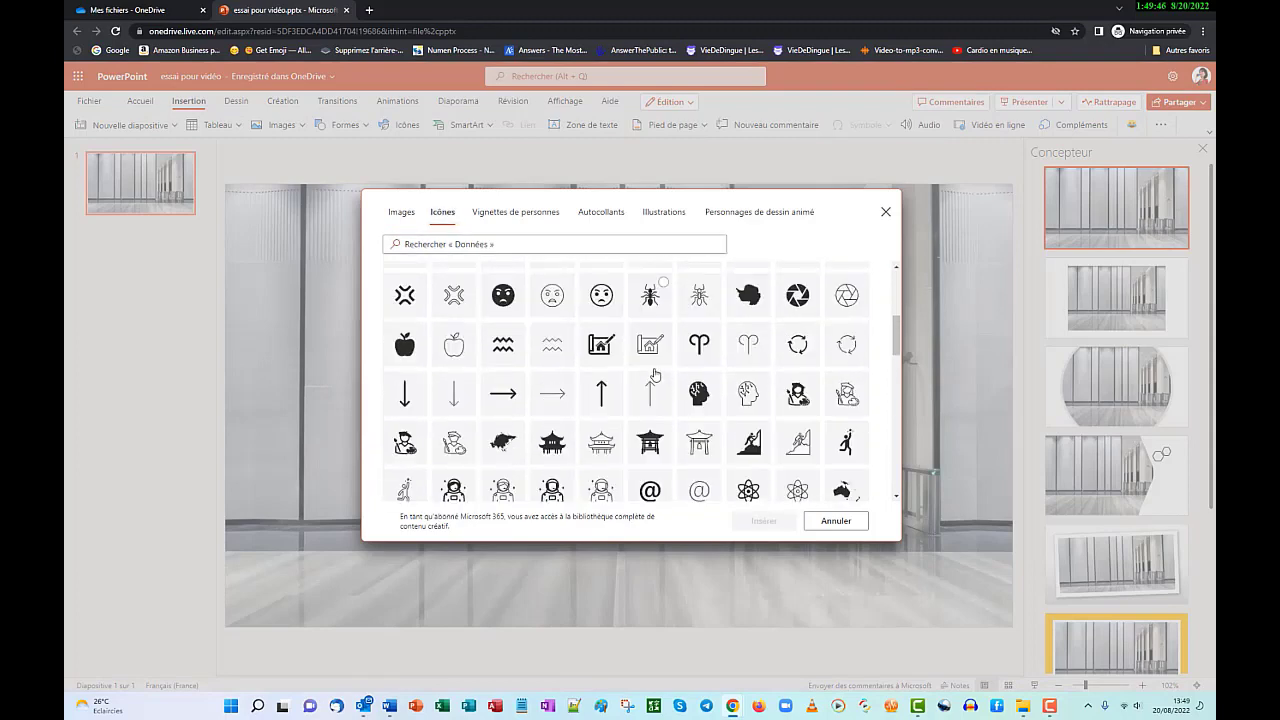
{"action": "scroll", "coordinate": [655, 376], "scroll_direction": "down", "scroll_amount": 3}
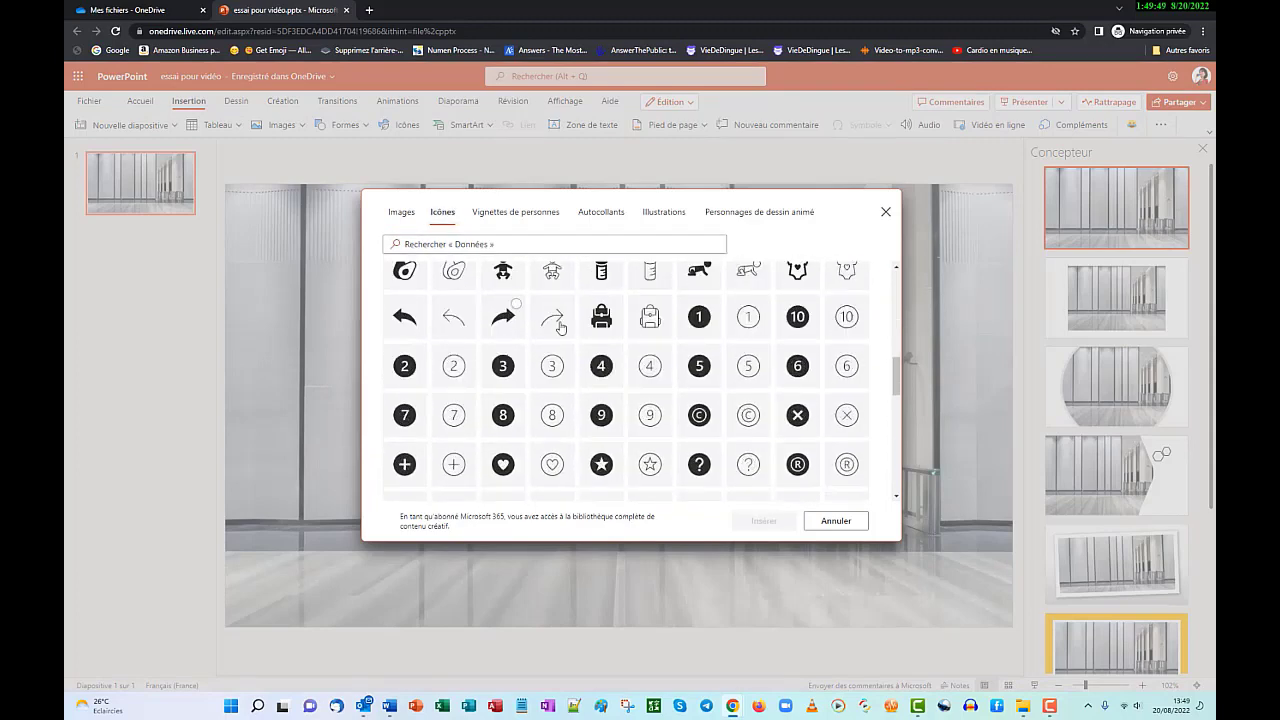
{"action": "scroll", "coordinate": [620, 360], "scroll_direction": "down", "scroll_amount": 10}
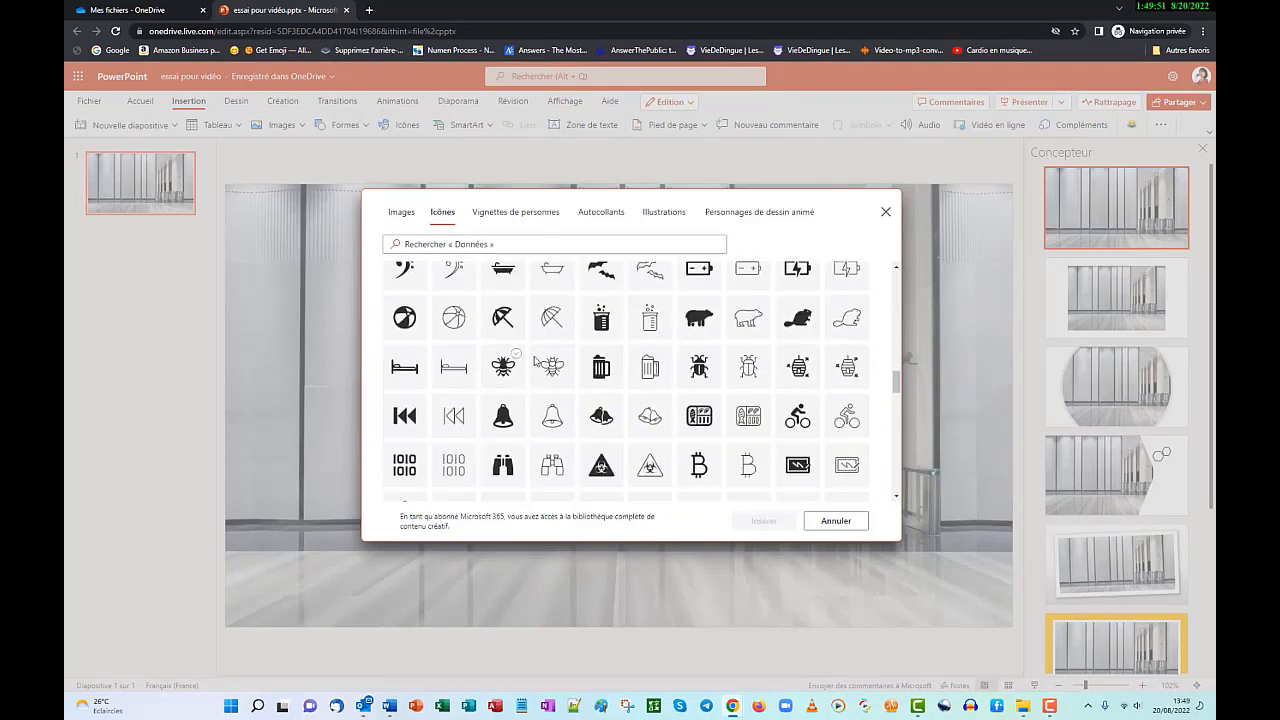
{"action": "scroll", "coordinate": [632, 381], "scroll_direction": "up", "scroll_amount": 15}
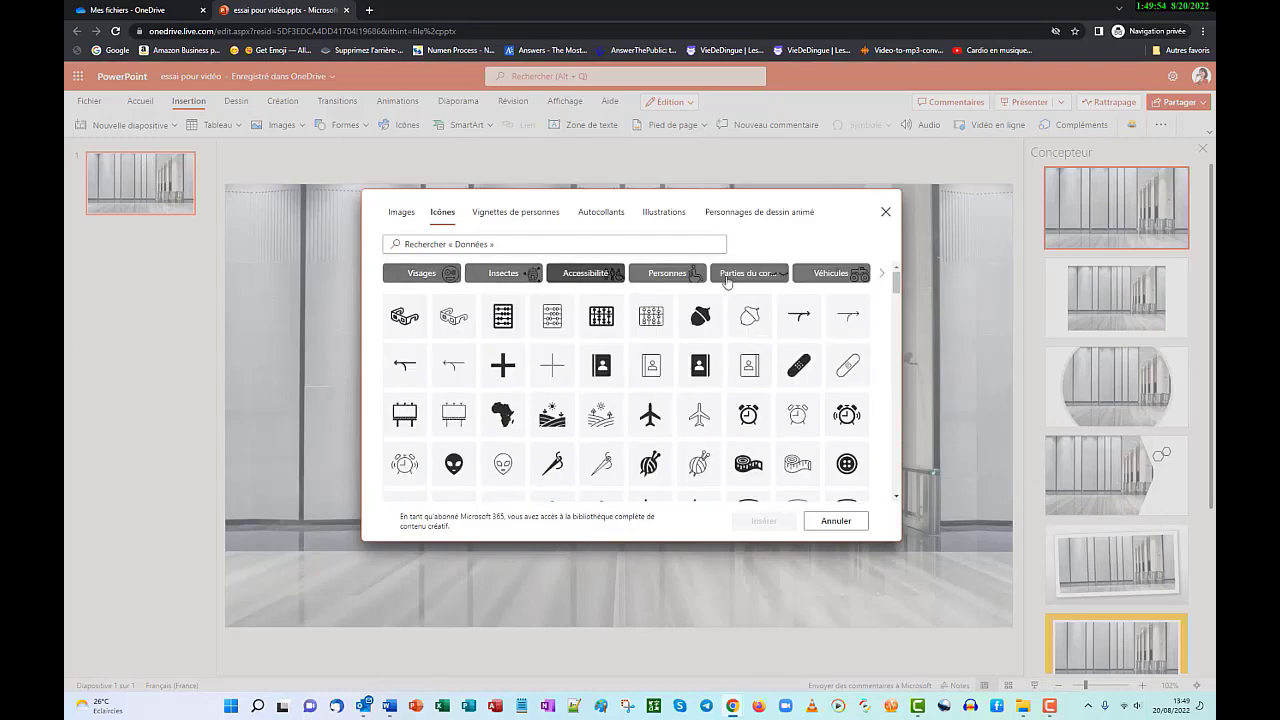
{"action": "left_click", "coordinate": [880, 274]}
{"action": "left_click", "coordinate": [880, 274]}
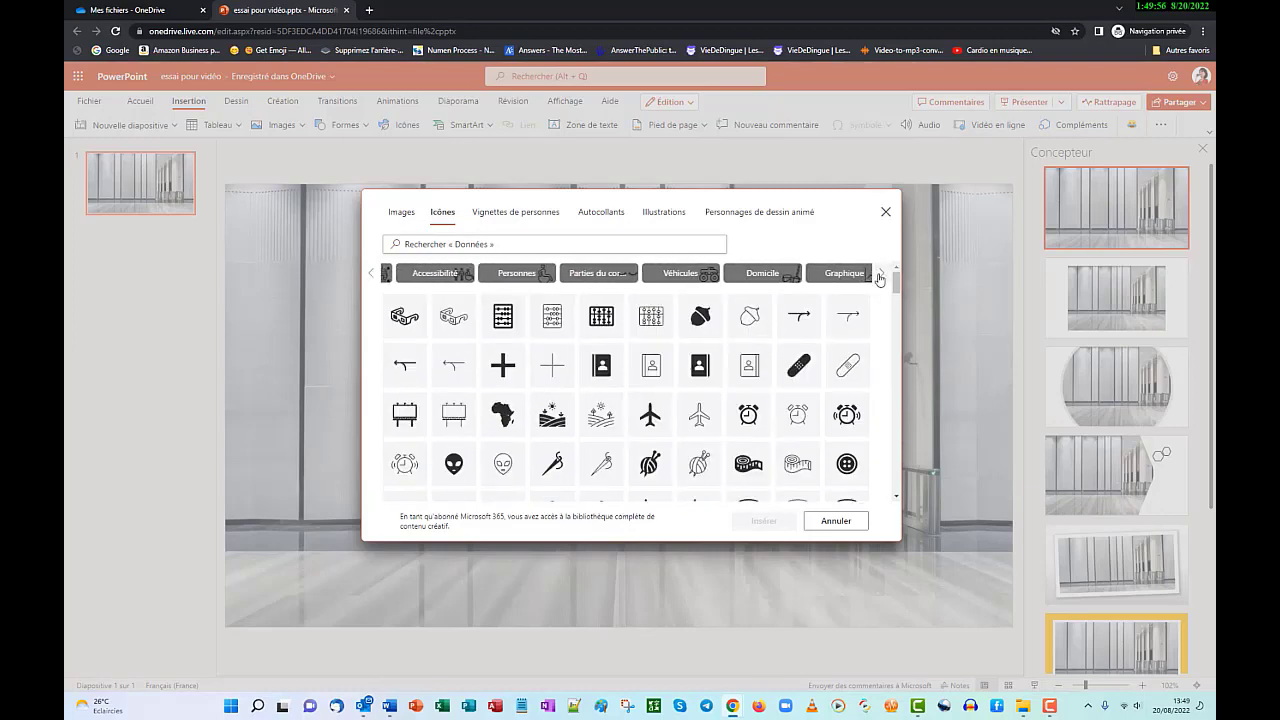
{"action": "left_click", "coordinate": [880, 274]}
Step: Insert the people cutout of the girl in a white sweater holding out her hand, and place it near the slide's left edge
{"action": "left_click", "coordinate": [515, 212]}
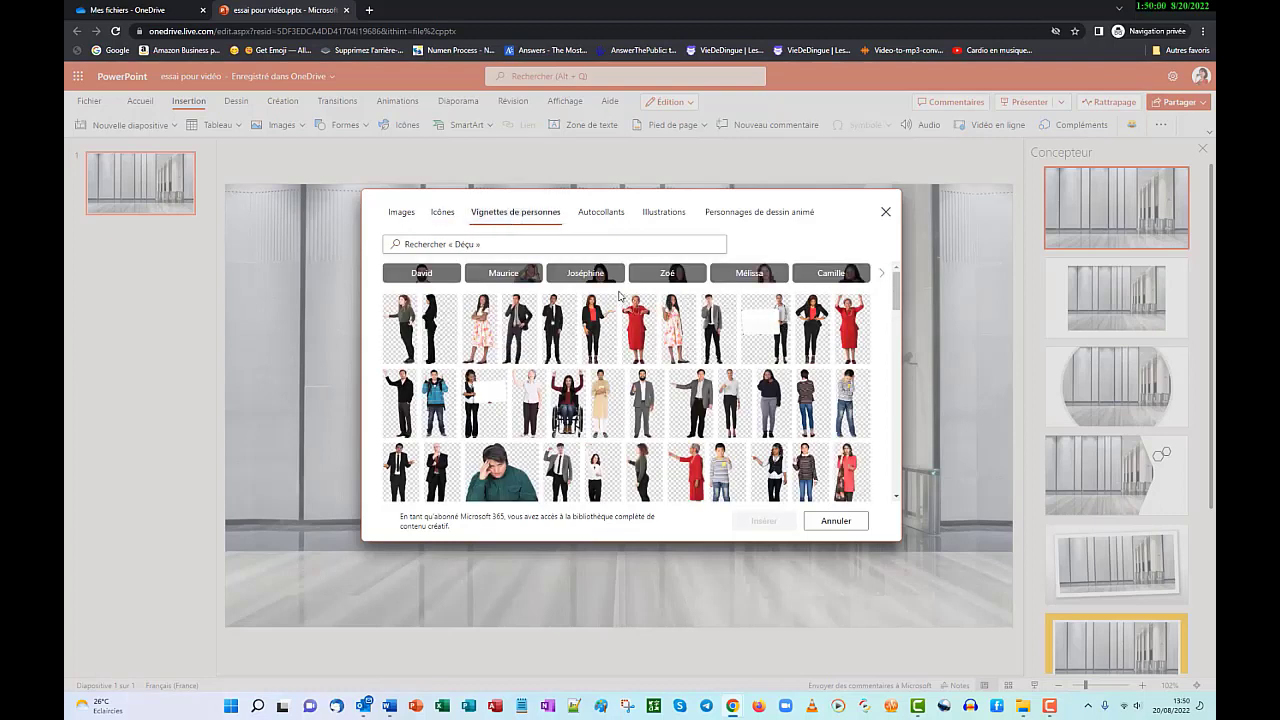
{"action": "left_click", "coordinate": [747, 276]}
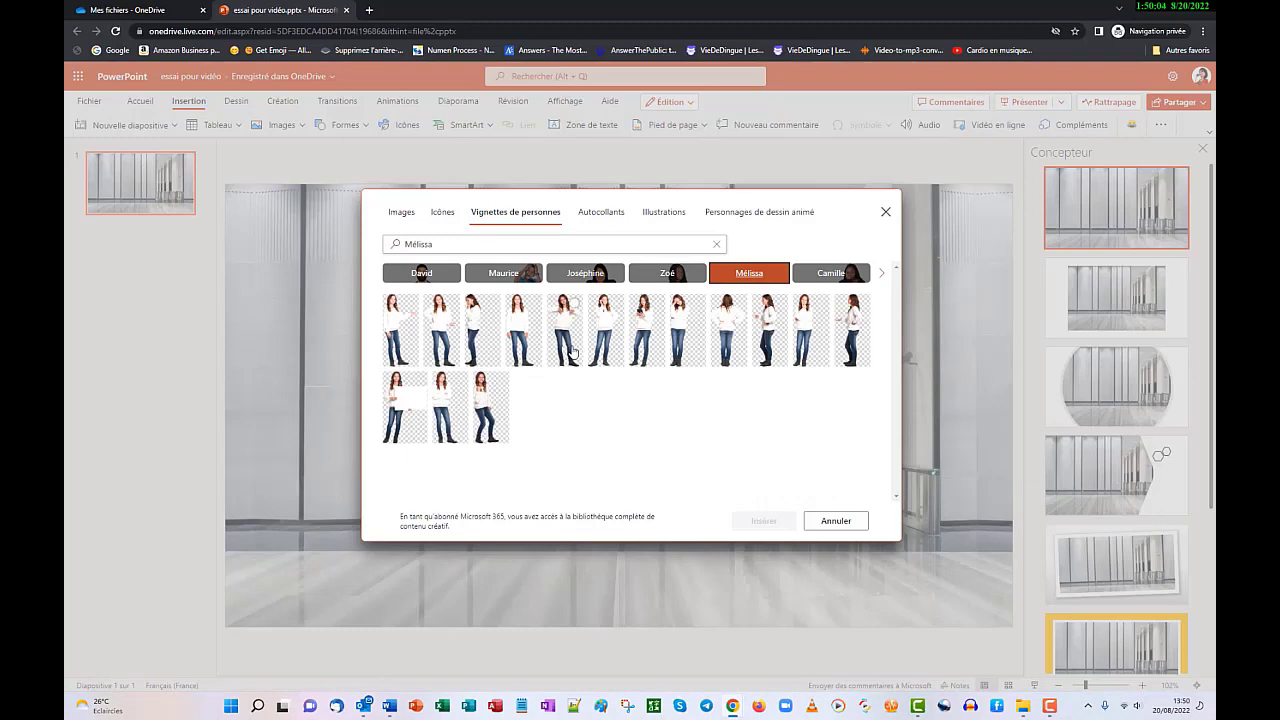
{"action": "double_click", "coordinate": [395, 350]}
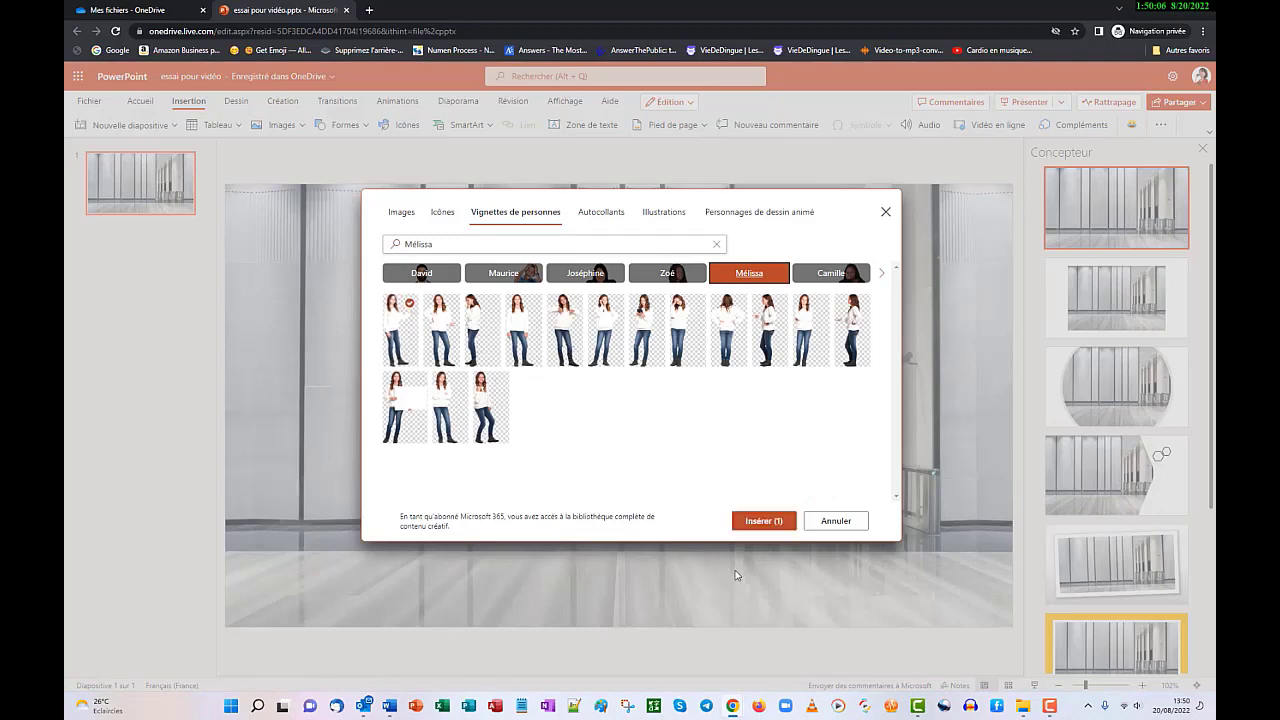
{"action": "left_click_drag", "start_coordinate": [404, 473], "coordinate": [309, 473]}
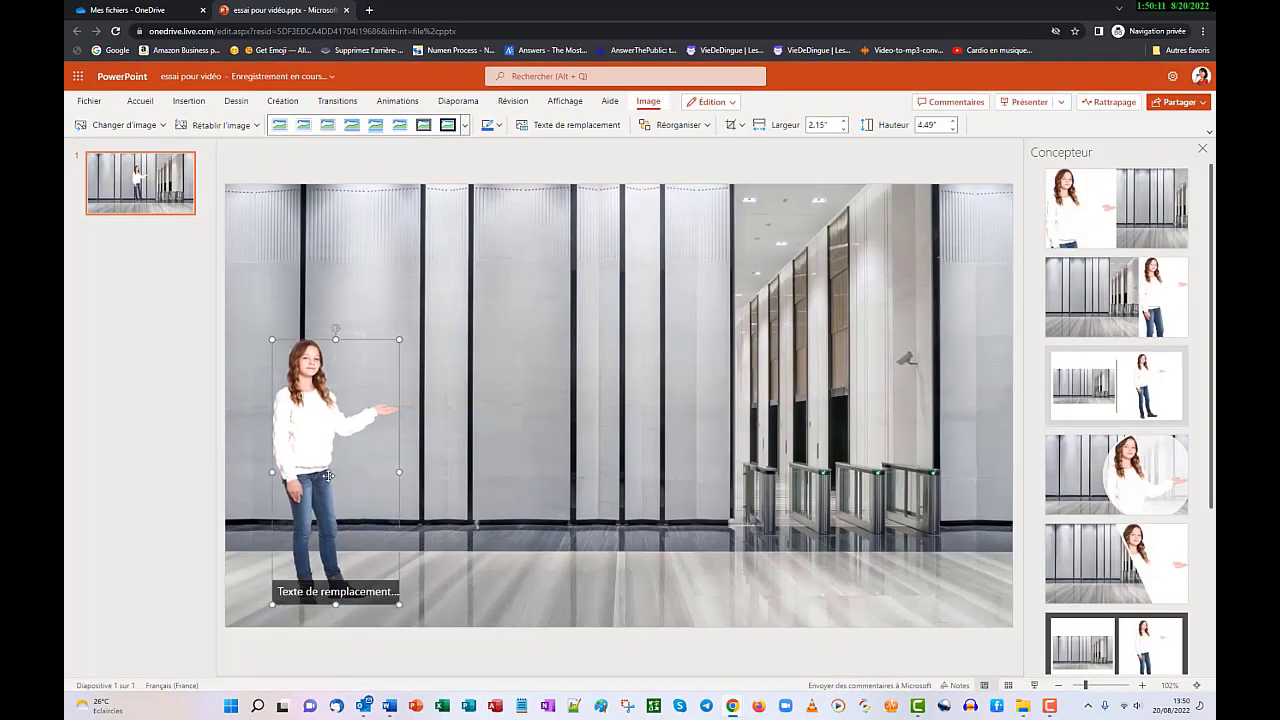
{"action": "left_click", "coordinate": [440, 470]}
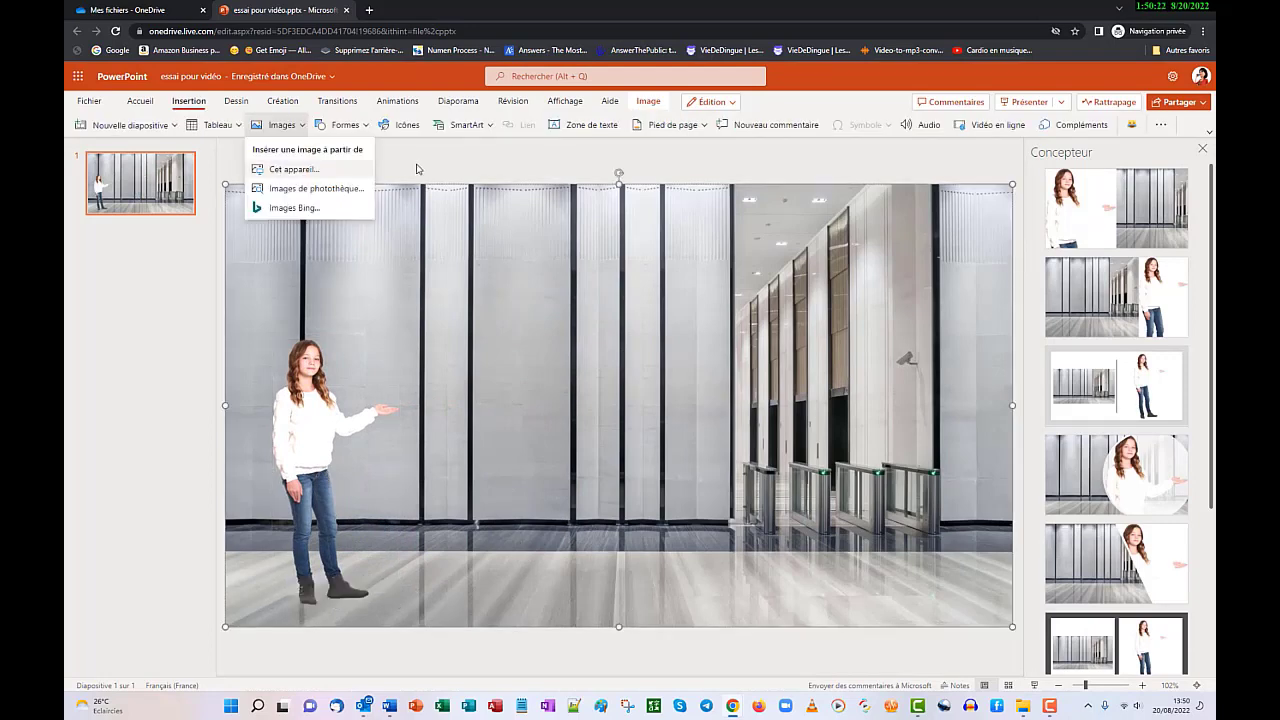
{"action": "left_click", "coordinate": [417, 168]}
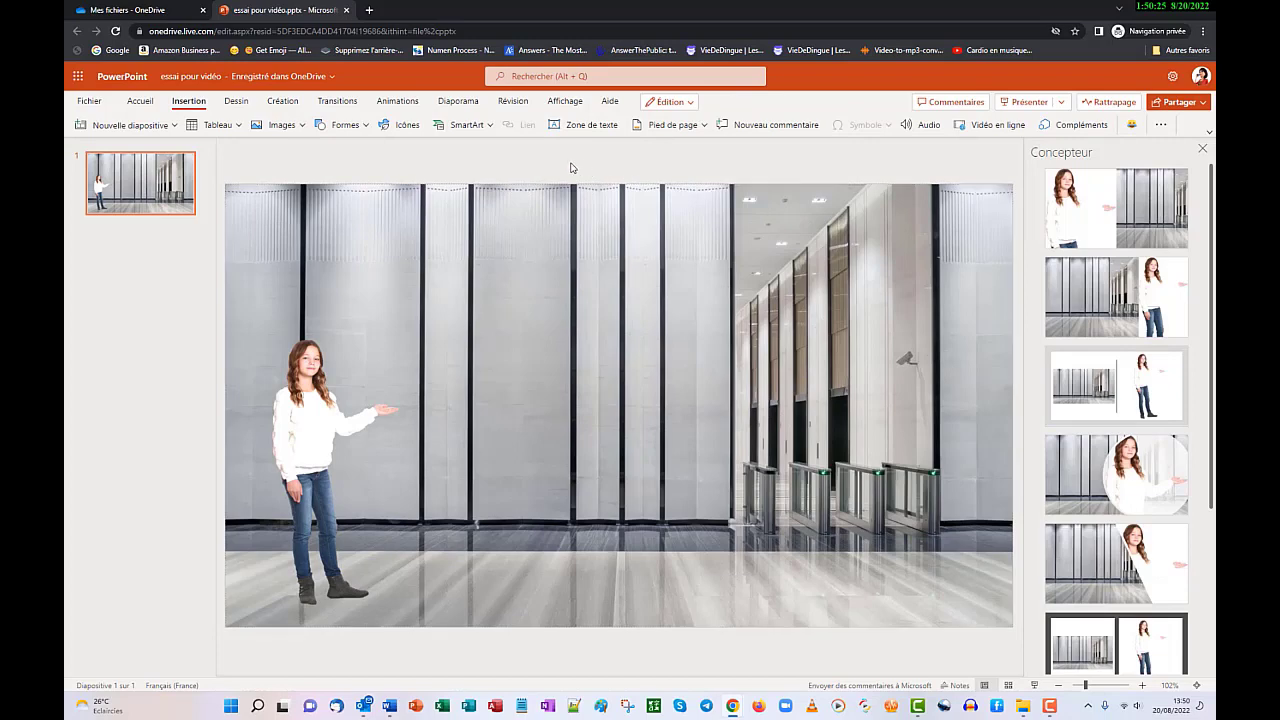
{"action": "left_click", "coordinate": [366, 125]}
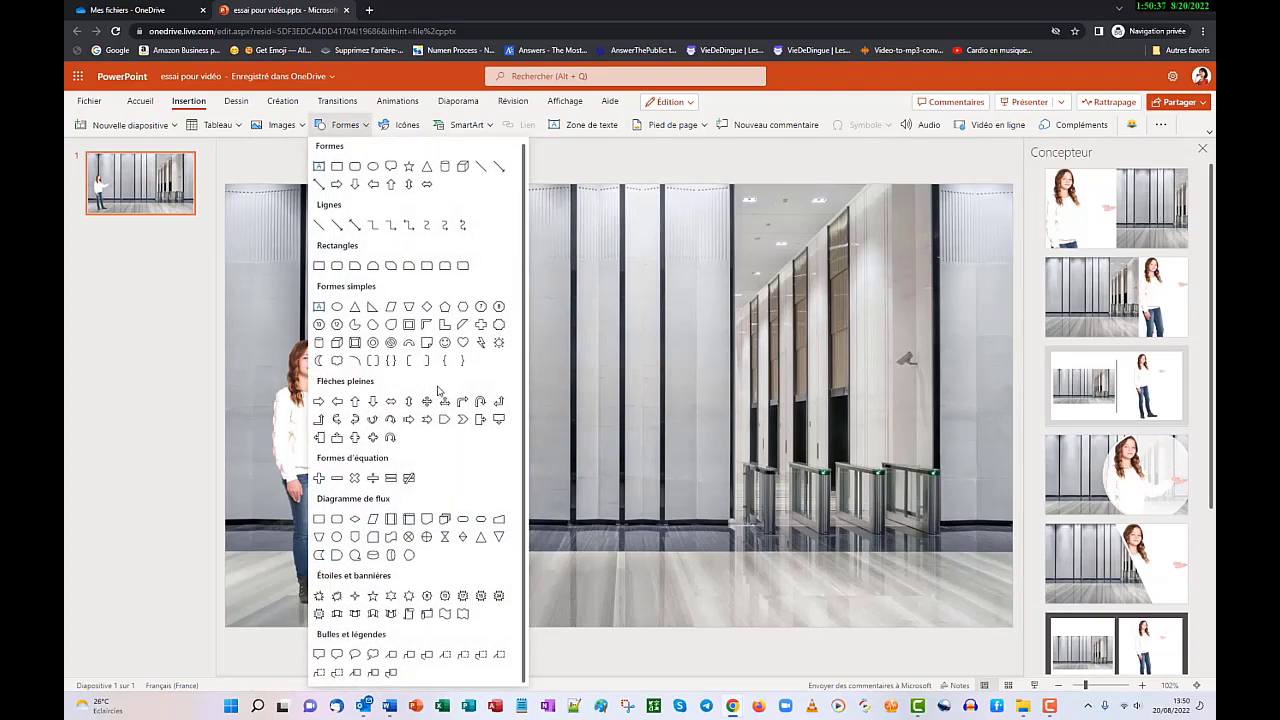
{"action": "left_click", "coordinate": [623, 166]}
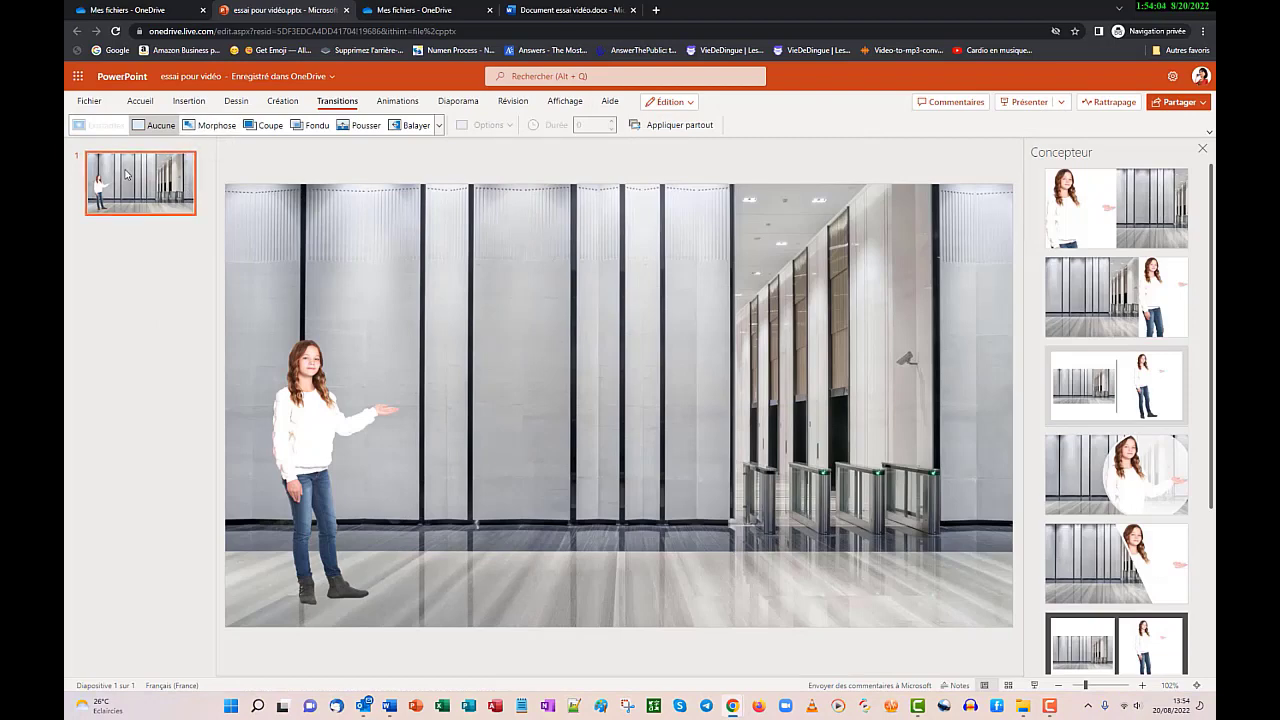
Step: Duplicate the slide containing the girl cutout
{"action": "right_click", "coordinate": [126, 172]}
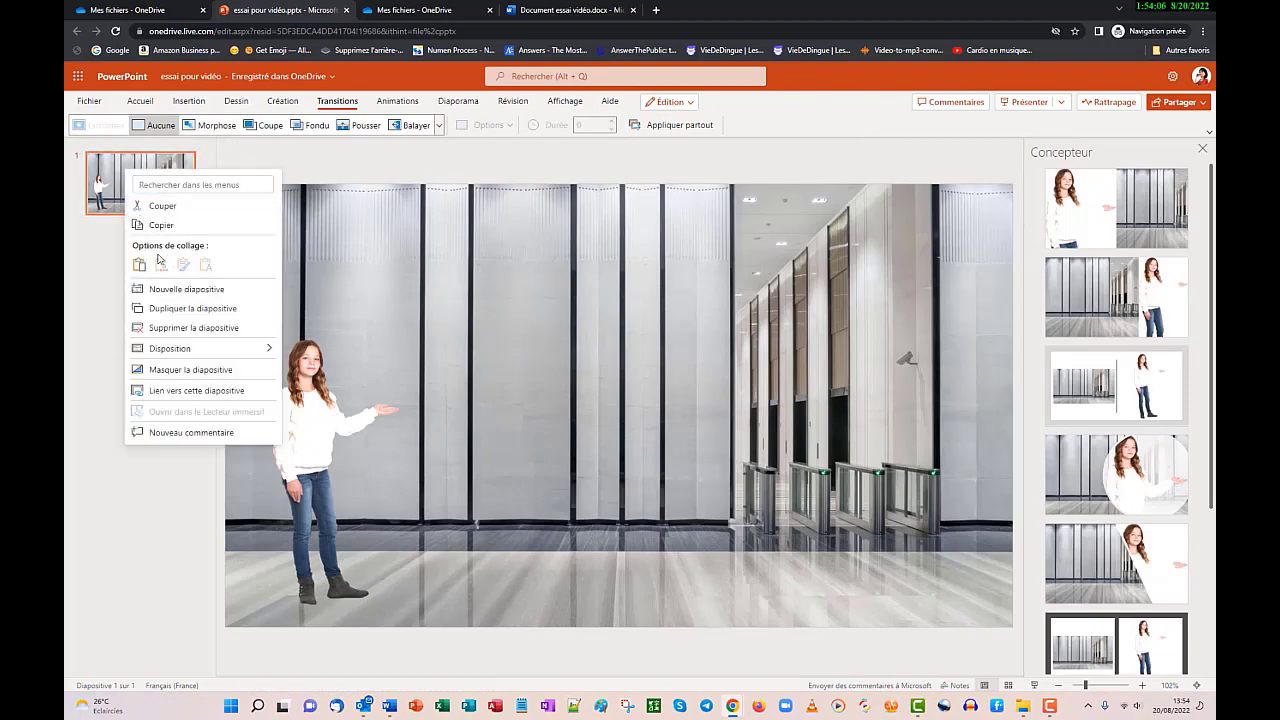
{"action": "left_click", "coordinate": [172, 309]}
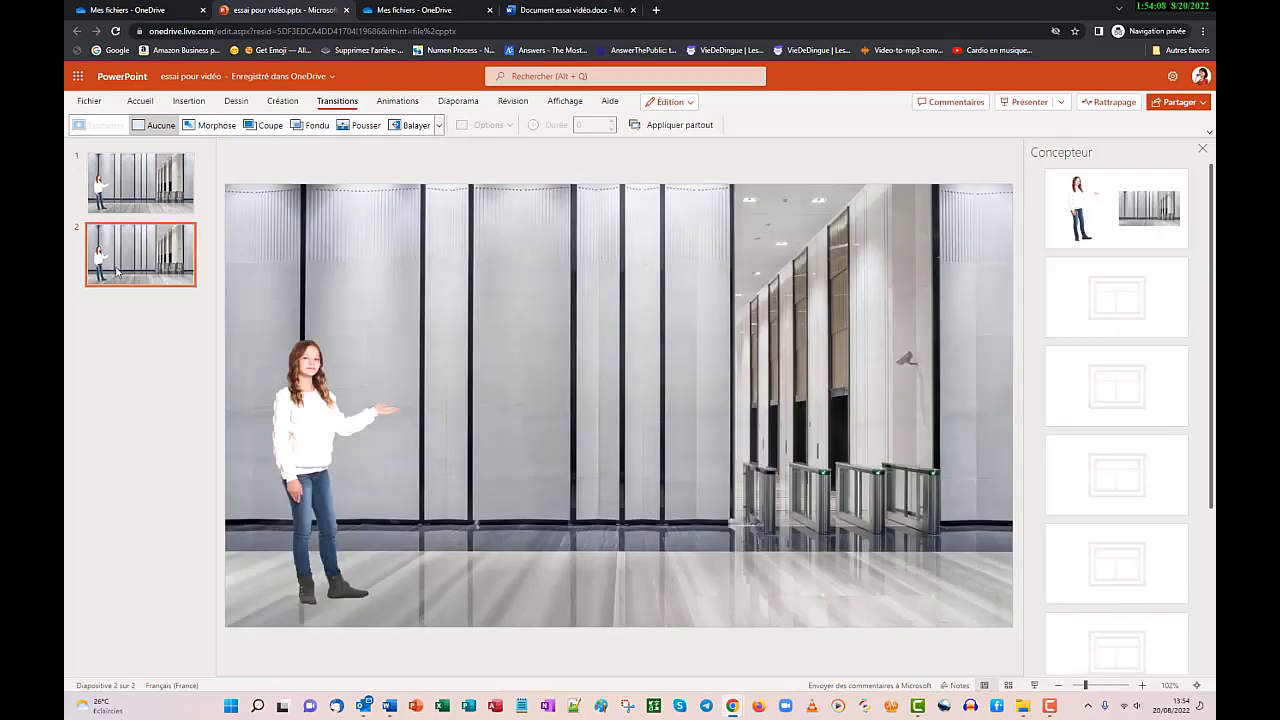
Step: On the second slide, enlarge the girl cutout and move it right, to just left of the corridor with the gates
{"action": "left_click", "coordinate": [368, 415]}
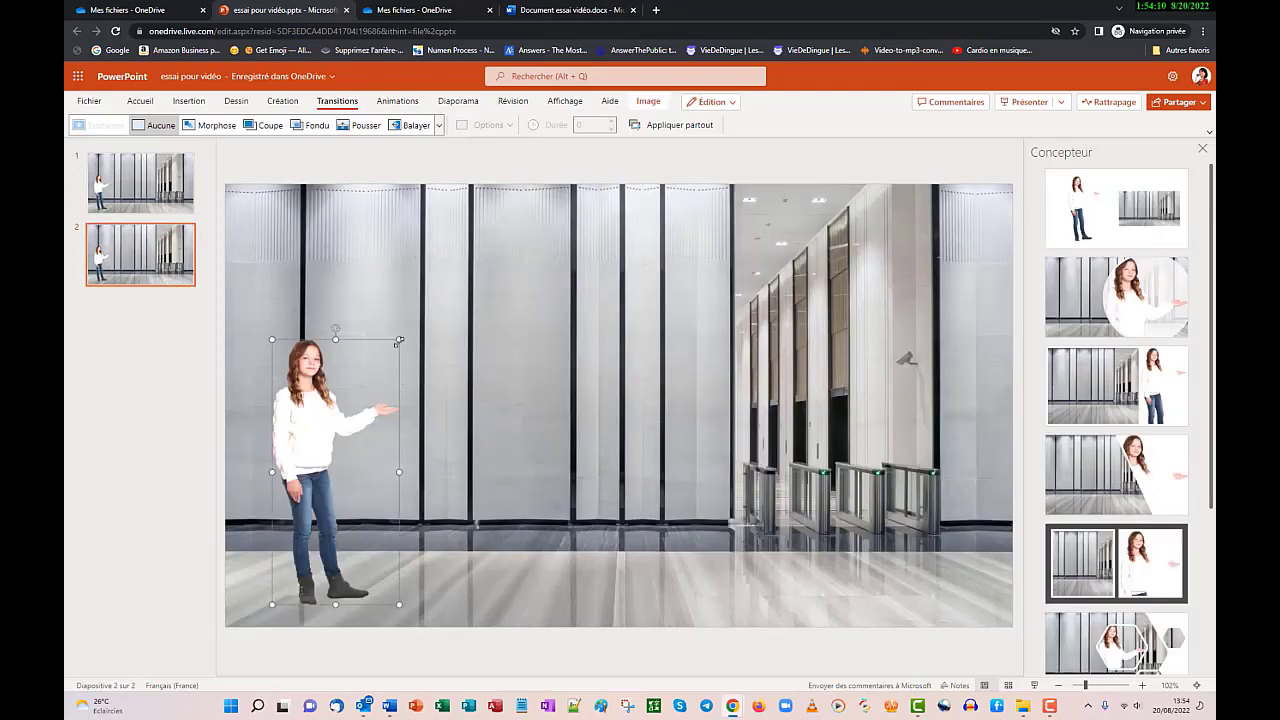
{"action": "left_click_drag", "start_coordinate": [399, 340], "coordinate": [439, 441]}
{"action": "left_click_drag", "start_coordinate": [362, 430], "coordinate": [697, 434]}
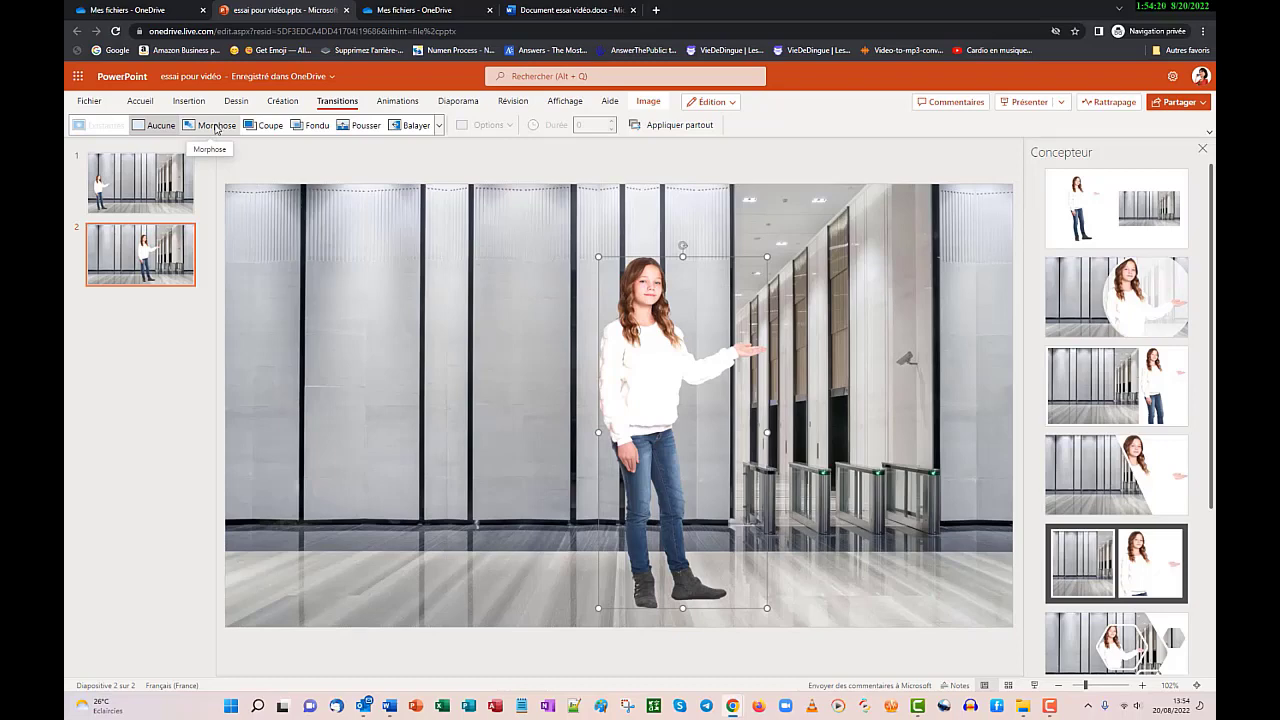
Step: Apply the Morphose transition to the second slide and play the slide show from the beginning
{"action": "left_click", "coordinate": [215, 126]}
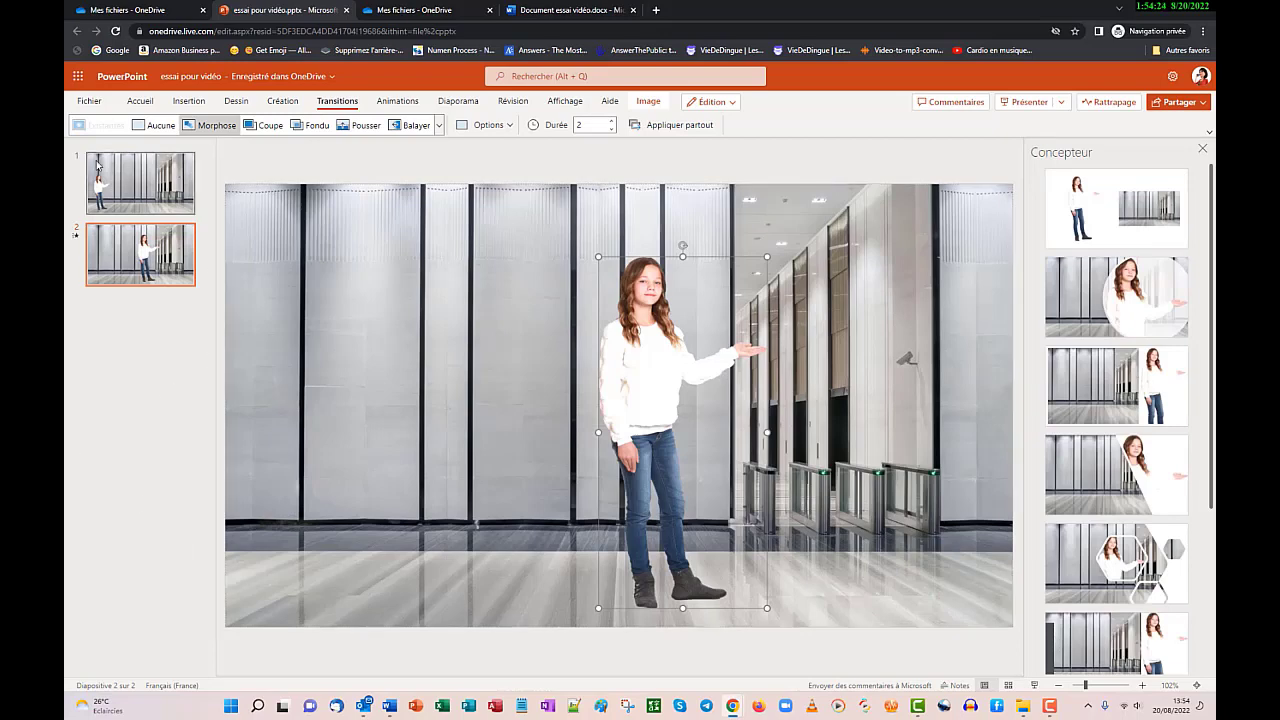
{"action": "left_click", "coordinate": [119, 178]}
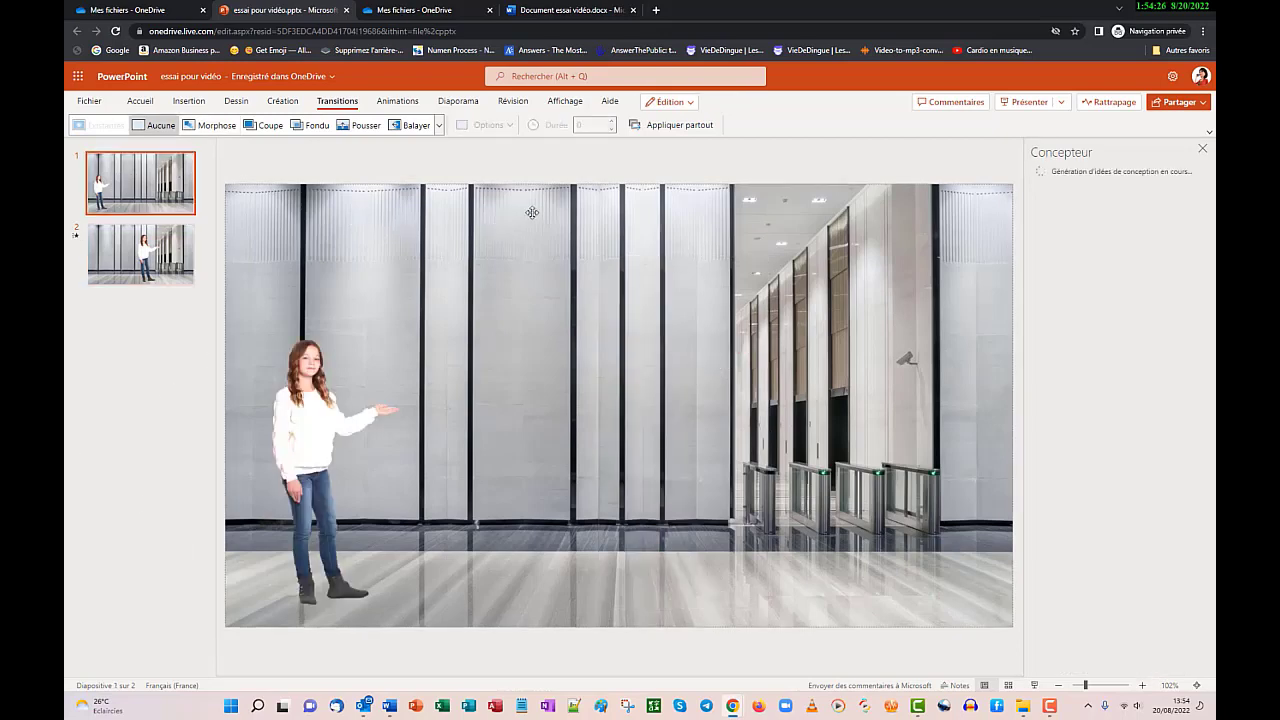
{"action": "left_click", "coordinate": [1061, 101]}
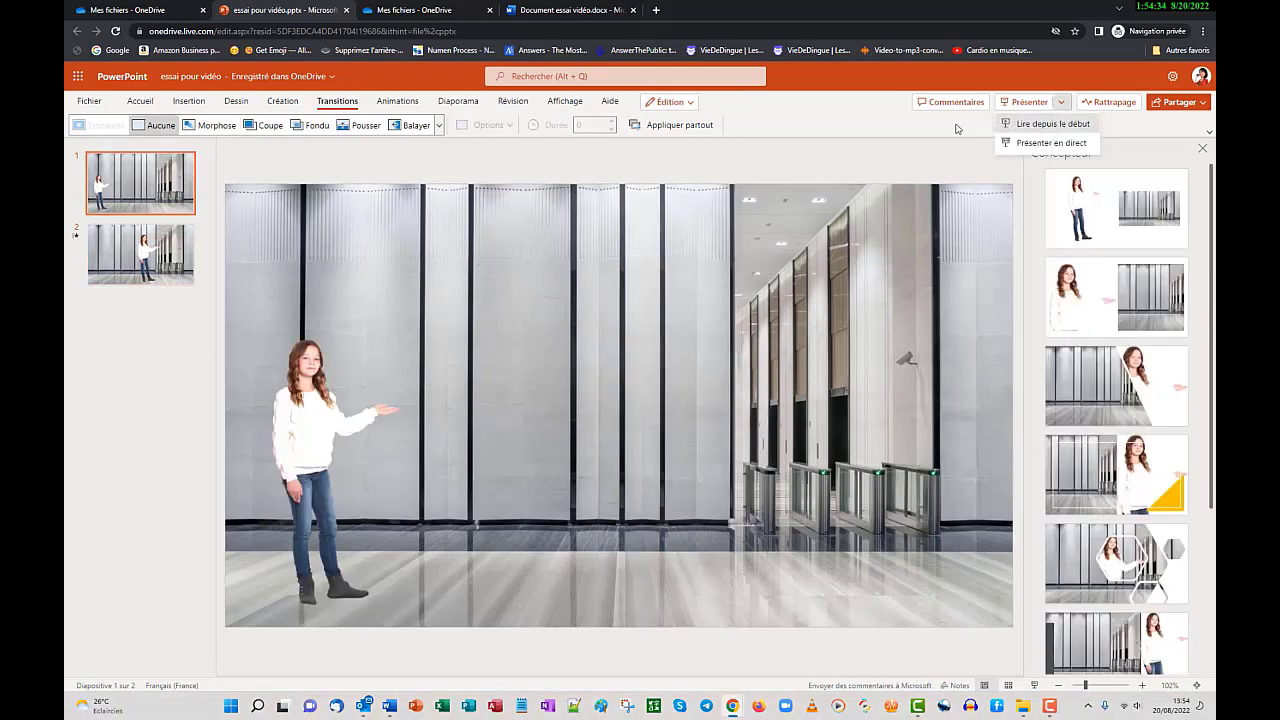
{"action": "left_click", "coordinate": [1059, 124]}
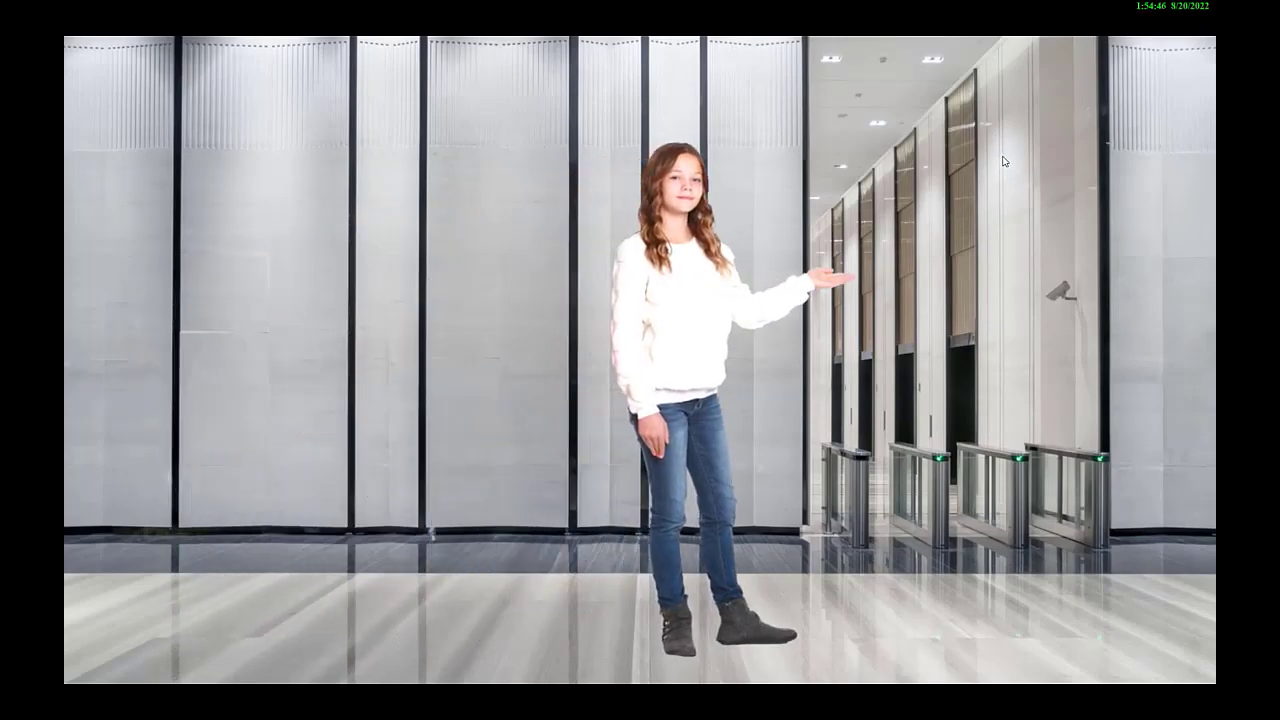
{"action": "key", "text": "Escape"}
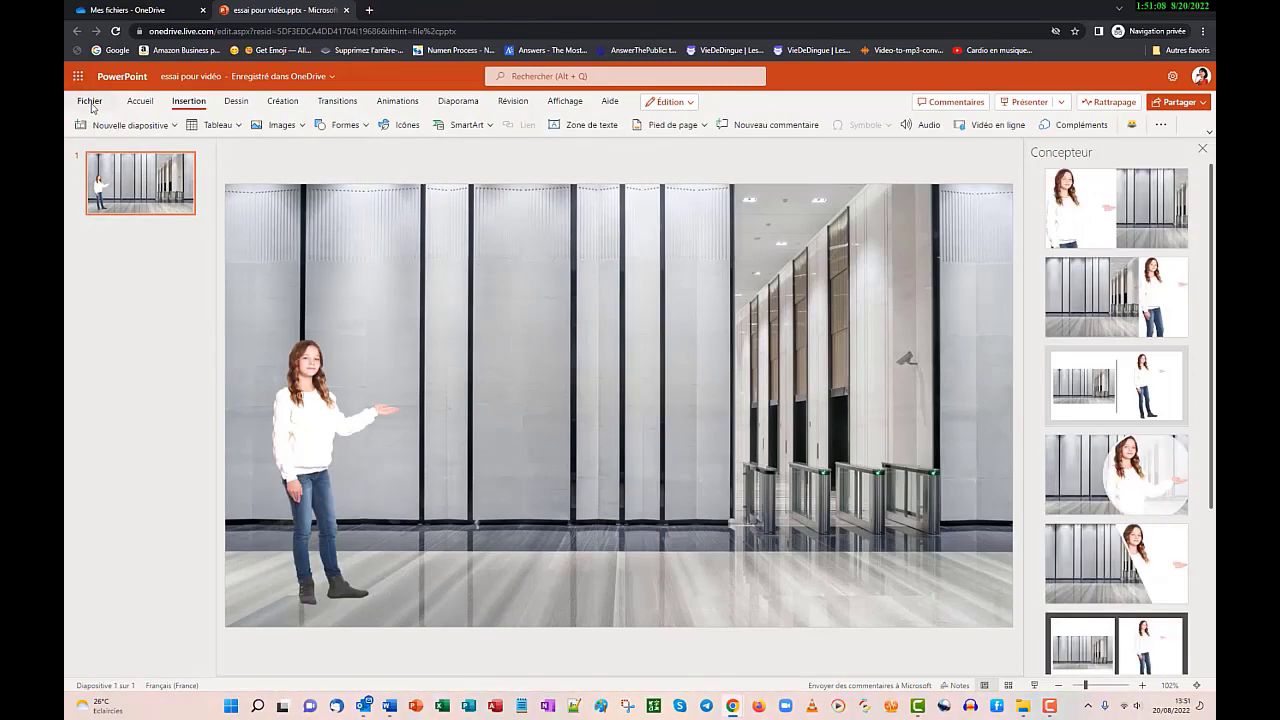
Step: Review the presentation's Save As options and return to the slide
{"action": "left_click", "coordinate": [88, 101]}
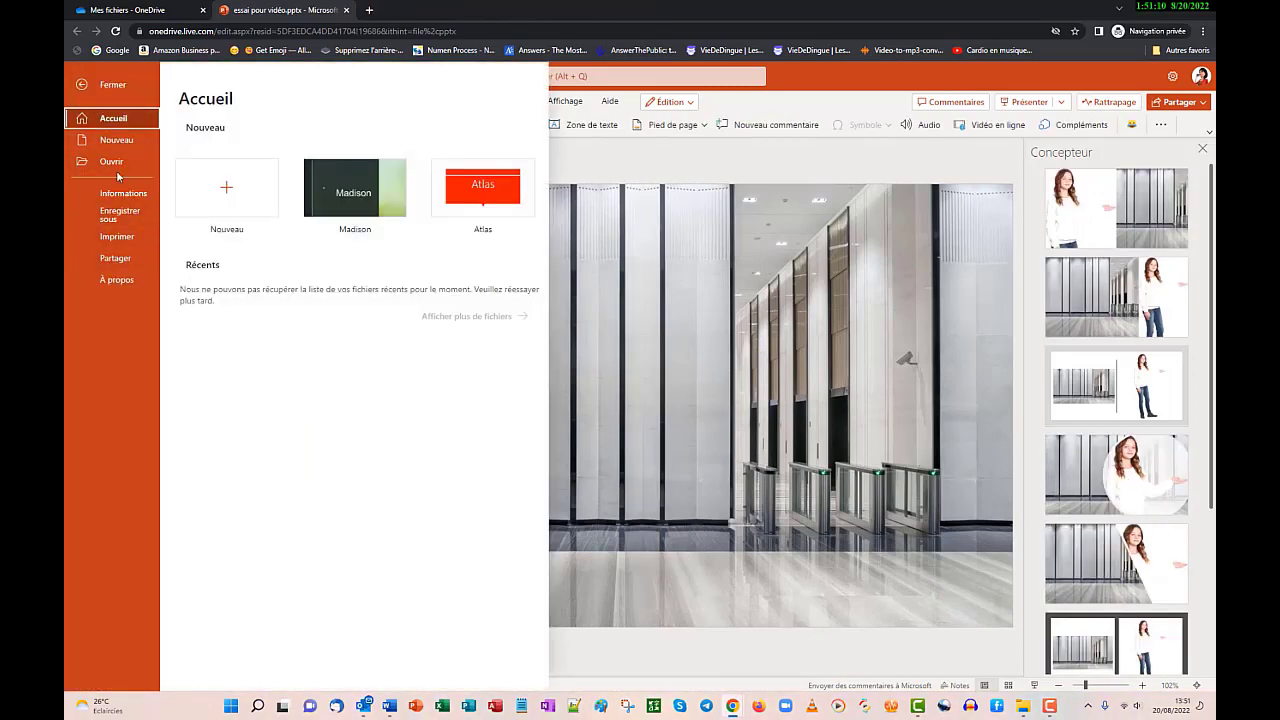
{"action": "left_click", "coordinate": [105, 217]}
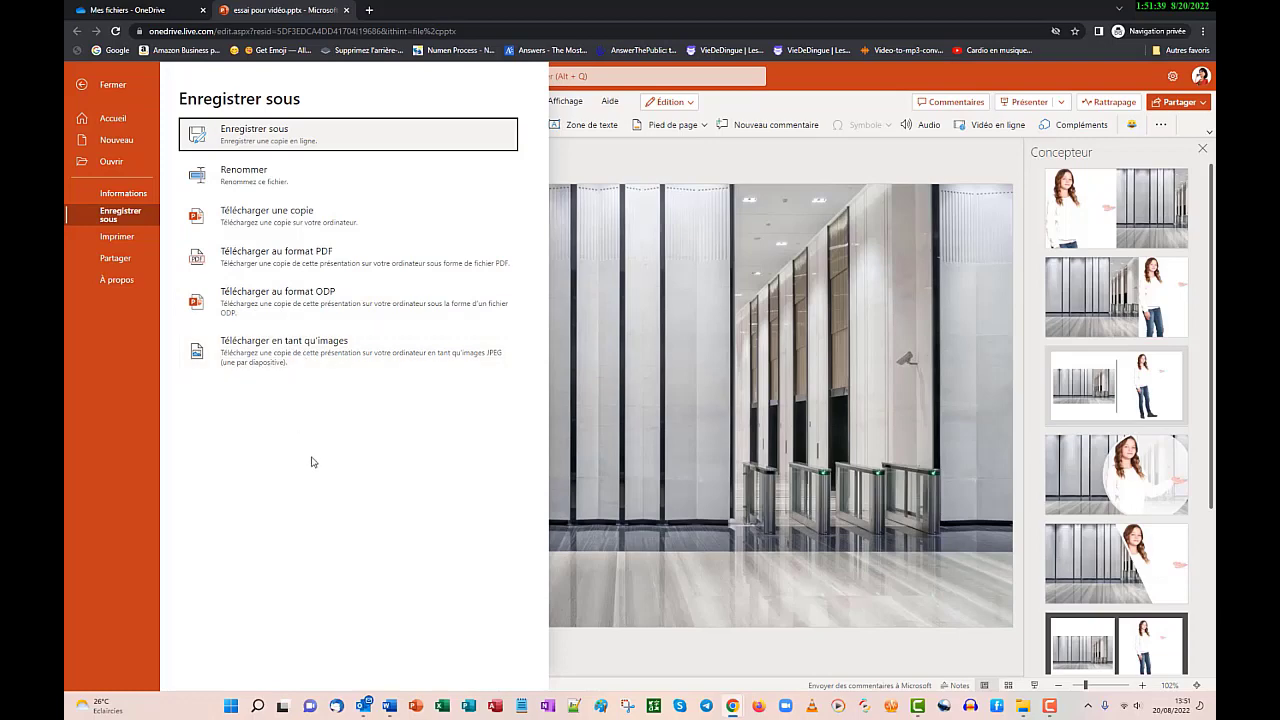
{"action": "key", "text": "Escape"}
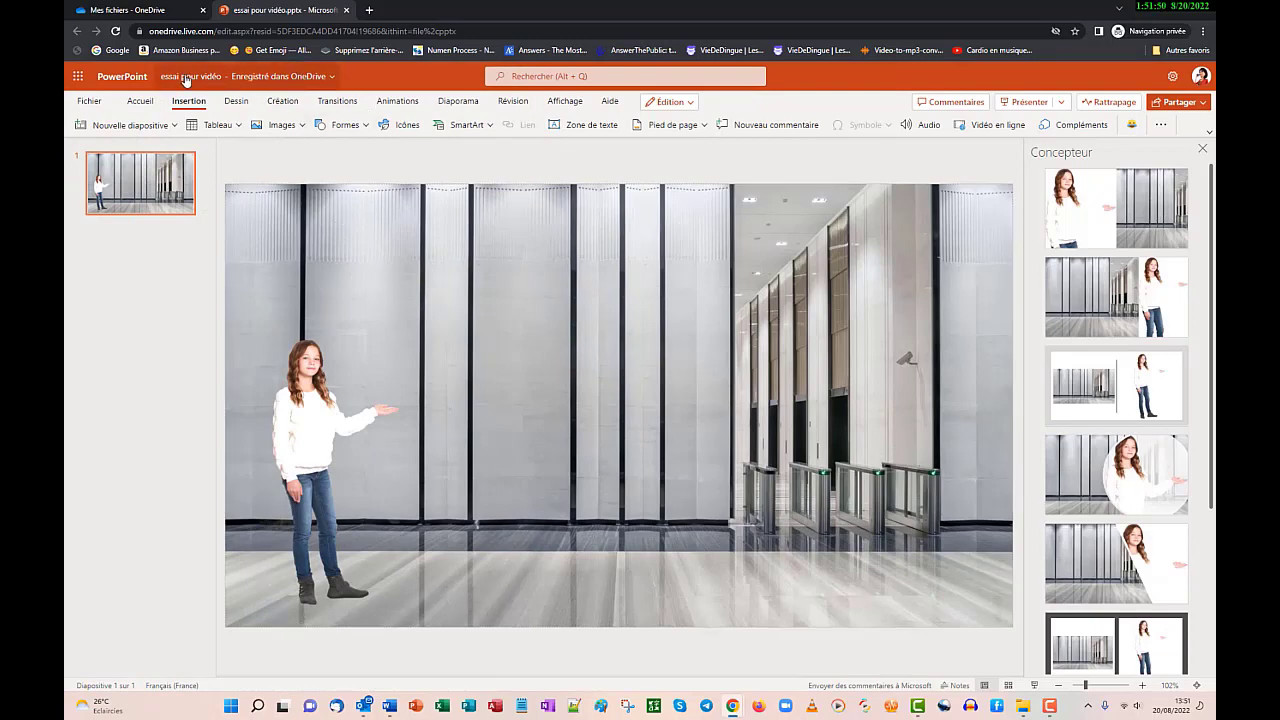
Step: Switch to Word from the Microsoft 365 apps and create a new blank document
{"action": "left_click", "coordinate": [77, 76]}
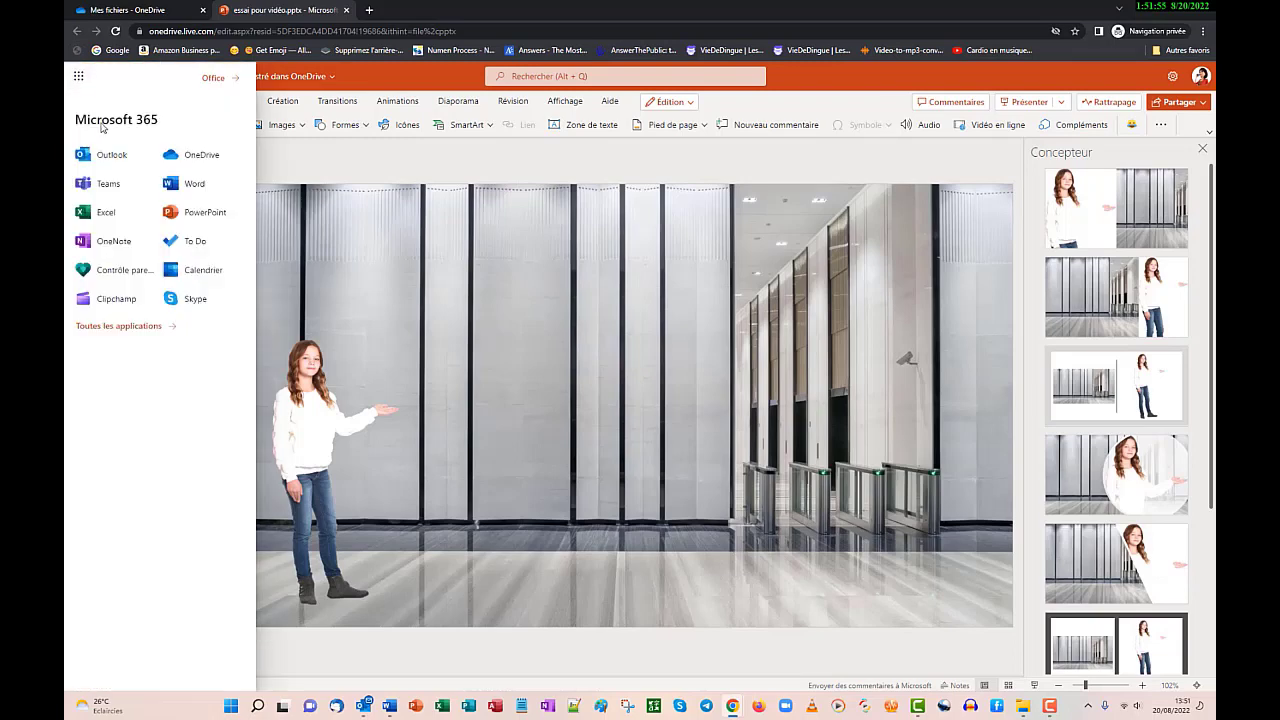
{"action": "left_click", "coordinate": [193, 190]}
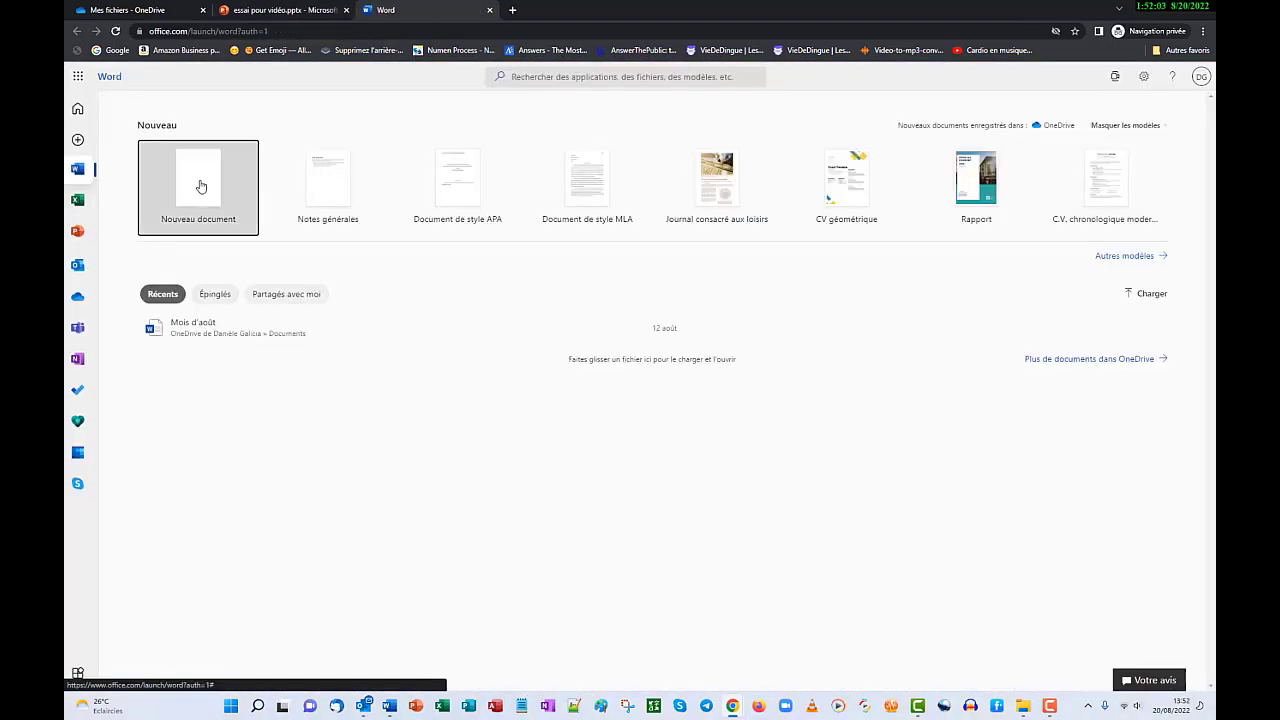
{"action": "left_click", "coordinate": [212, 200]}
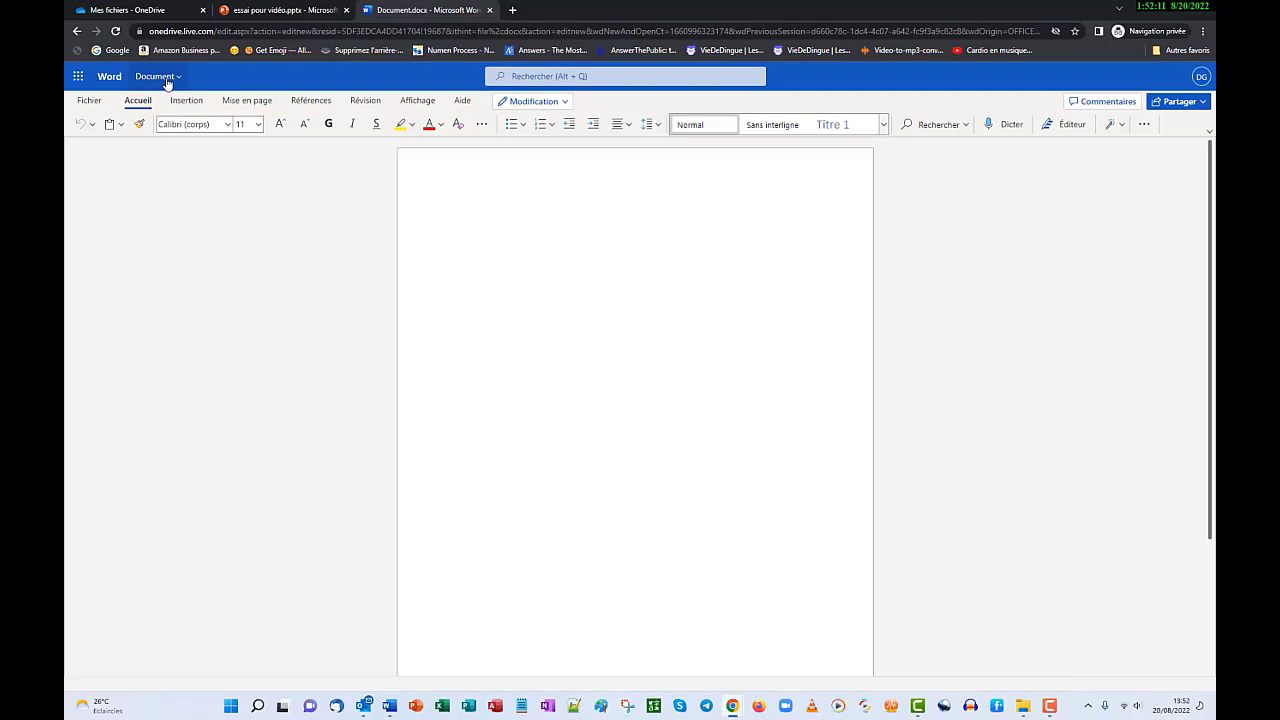
Step: Rename the document as "Document essai vidéo" and reopen it from its OneDrive location
{"action": "left_click", "coordinate": [167, 80]}
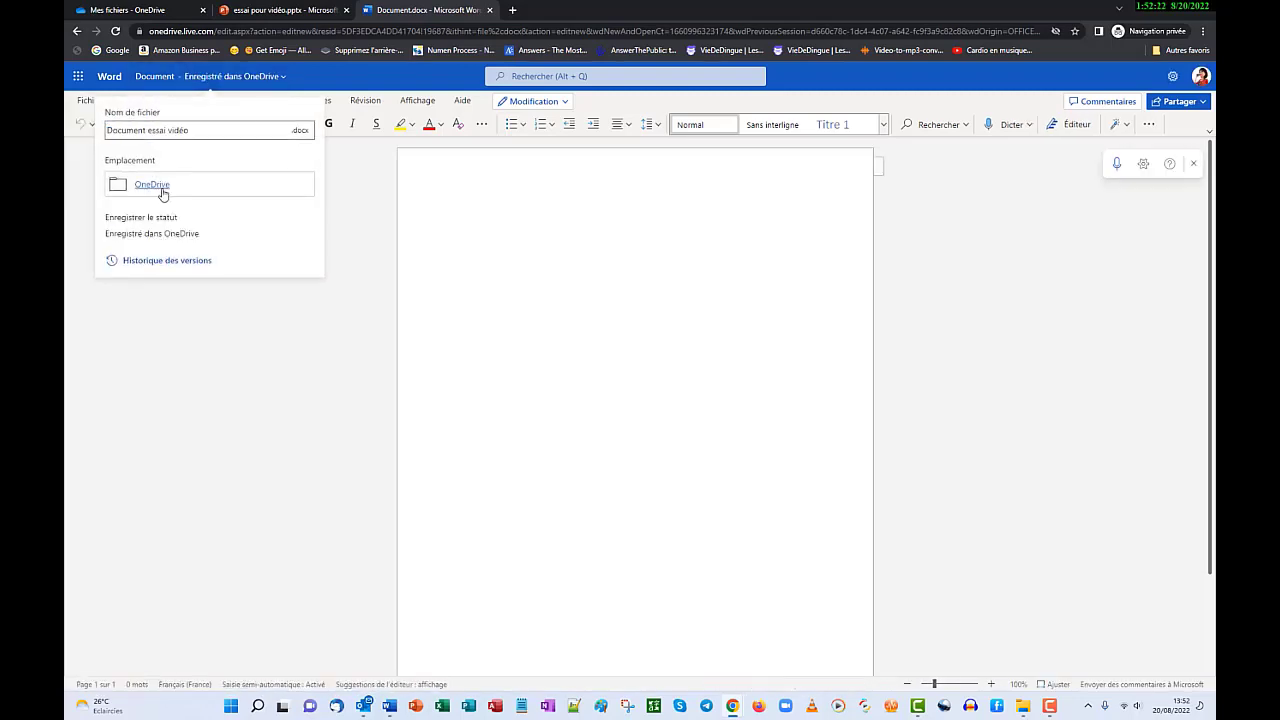
{"action": "left_click", "coordinate": [160, 189]}
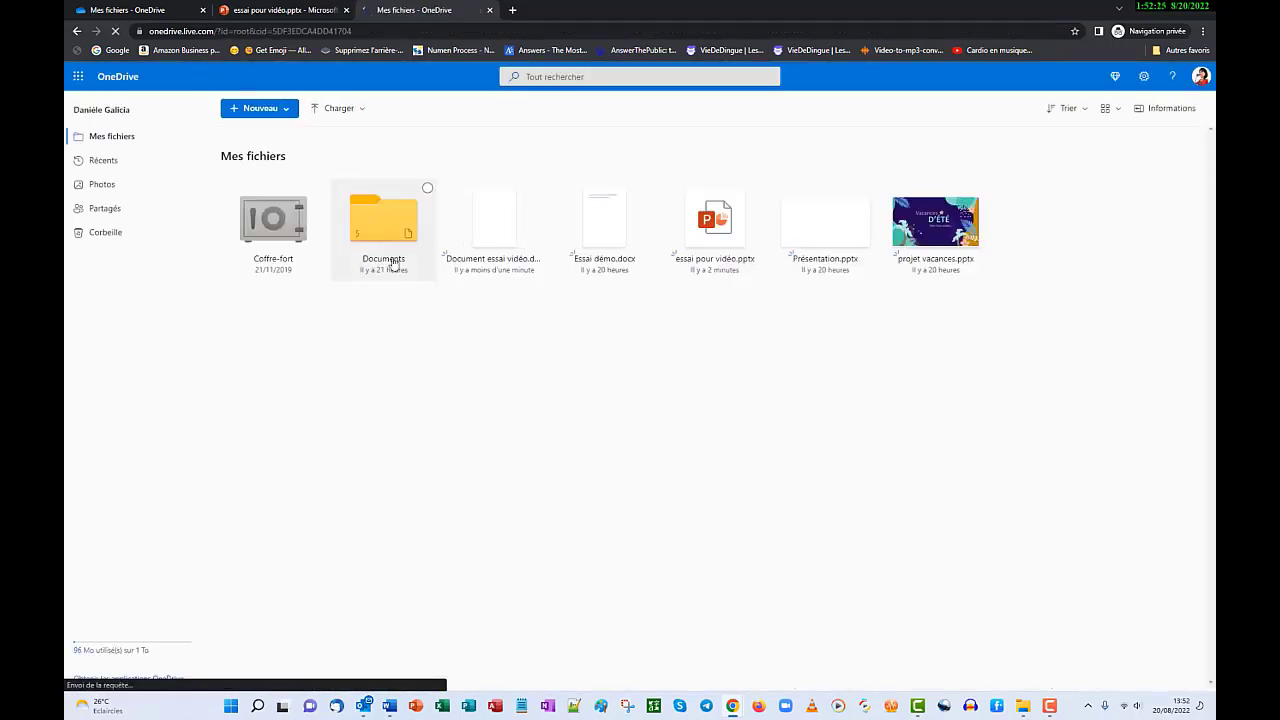
{"action": "left_click", "coordinate": [501, 218]}
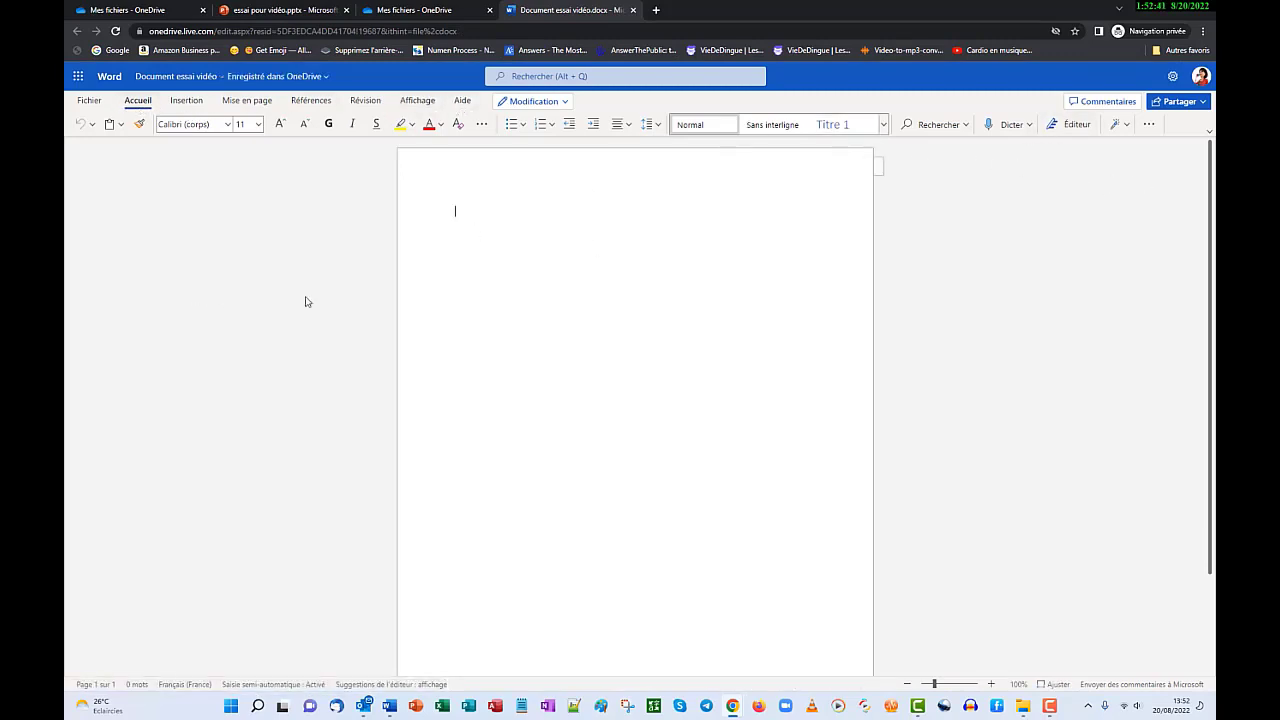
Step: Show the document's comments, start a new comment and discard it without entering text
{"action": "left_click", "coordinate": [1104, 102]}
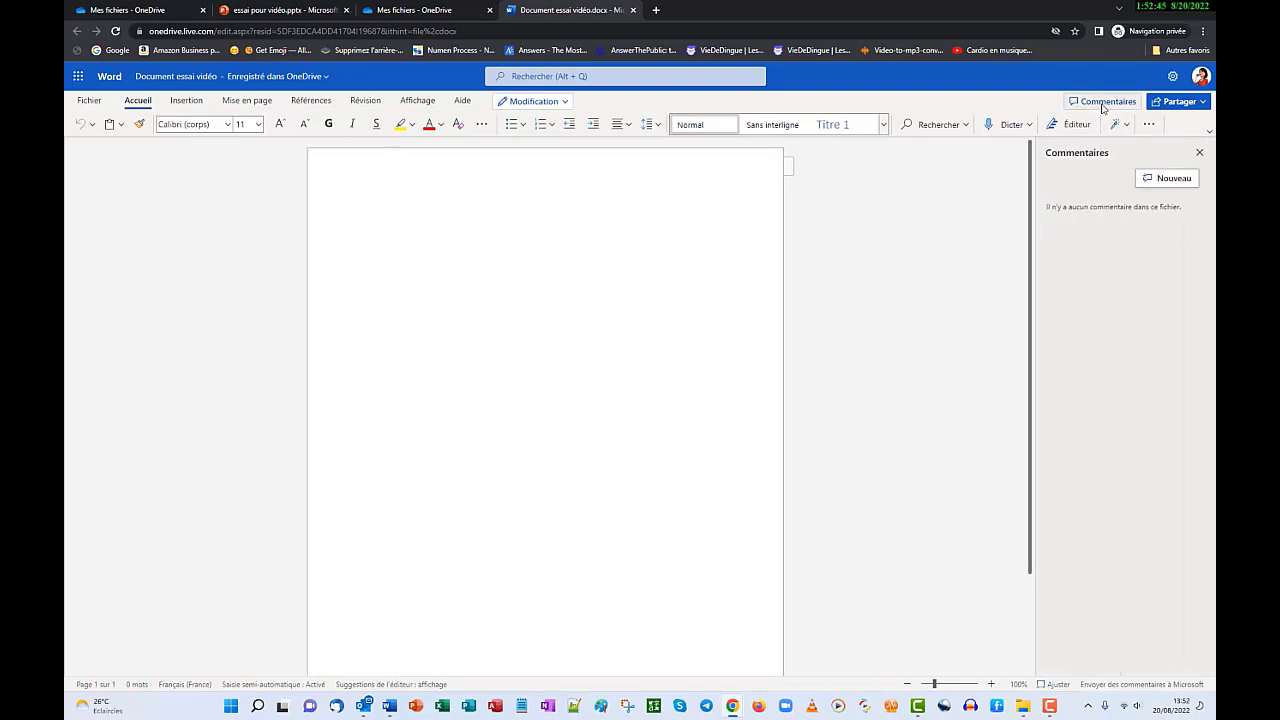
{"action": "left_click", "coordinate": [1170, 178]}
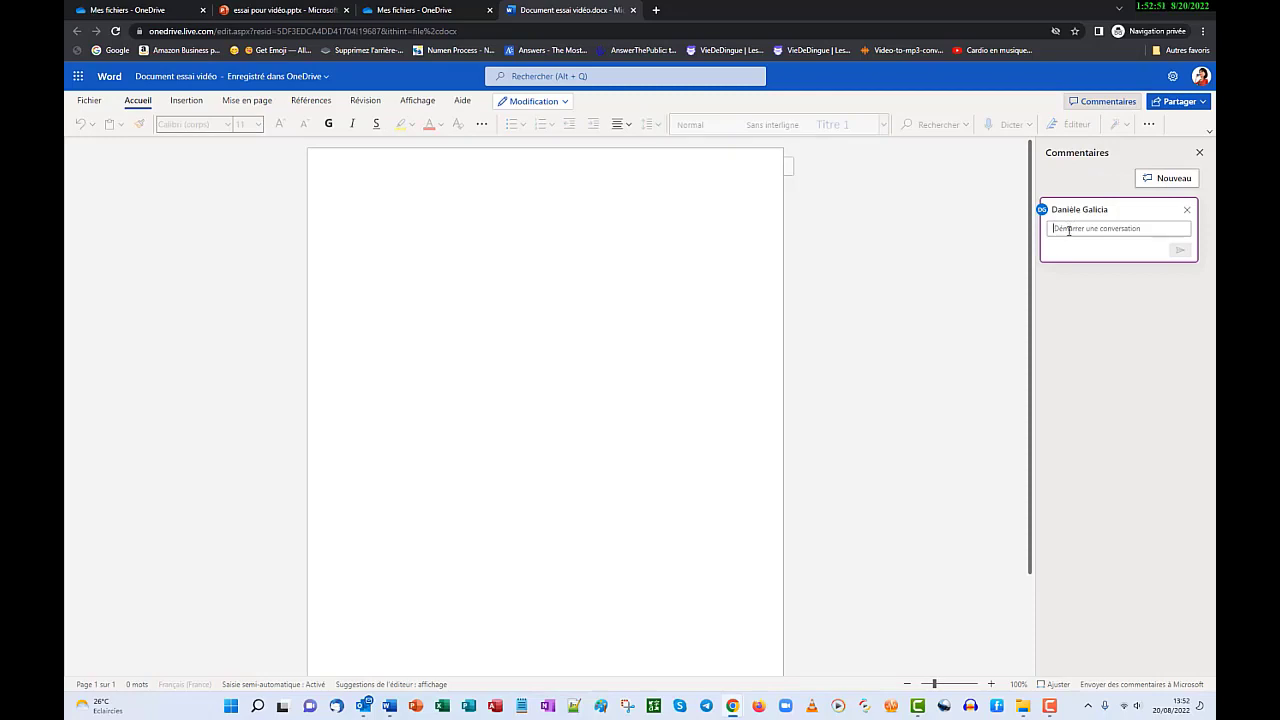
{"action": "left_click", "coordinate": [1185, 210]}
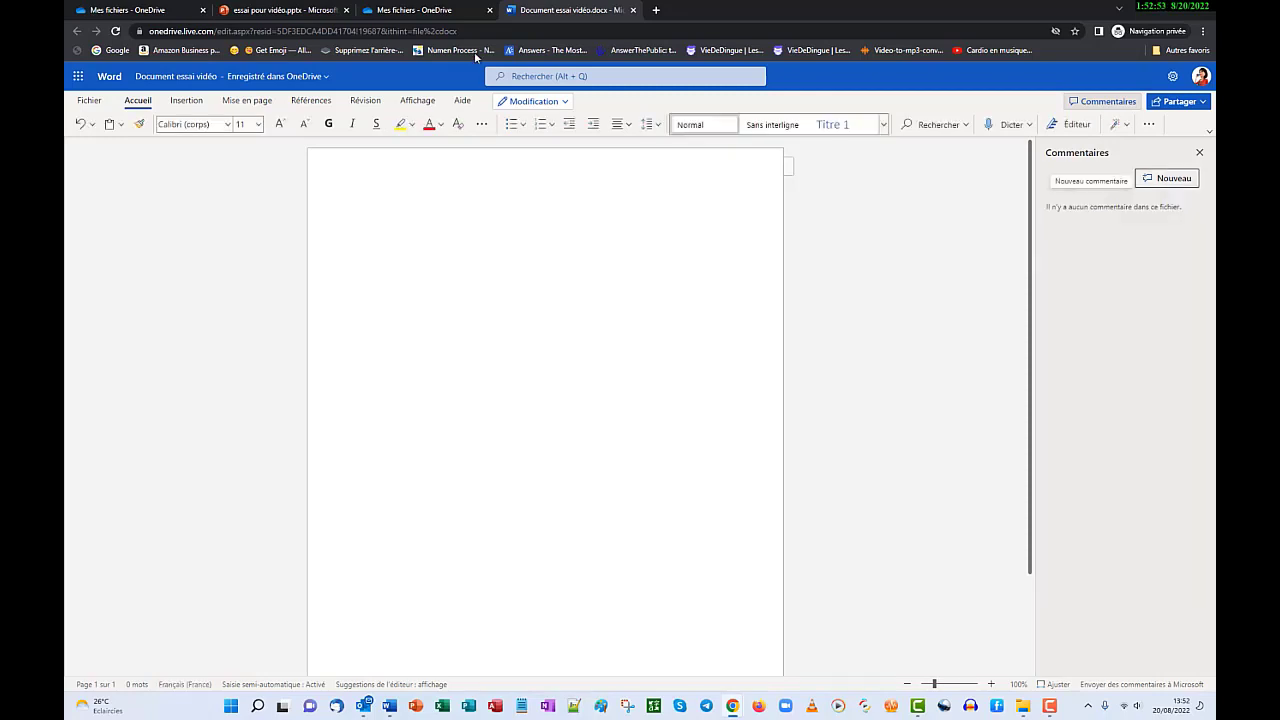
Step: Browse the stock images, people cutouts and stickers available for insertion, and close the library without inserting anything
{"action": "left_click", "coordinate": [186, 101]}
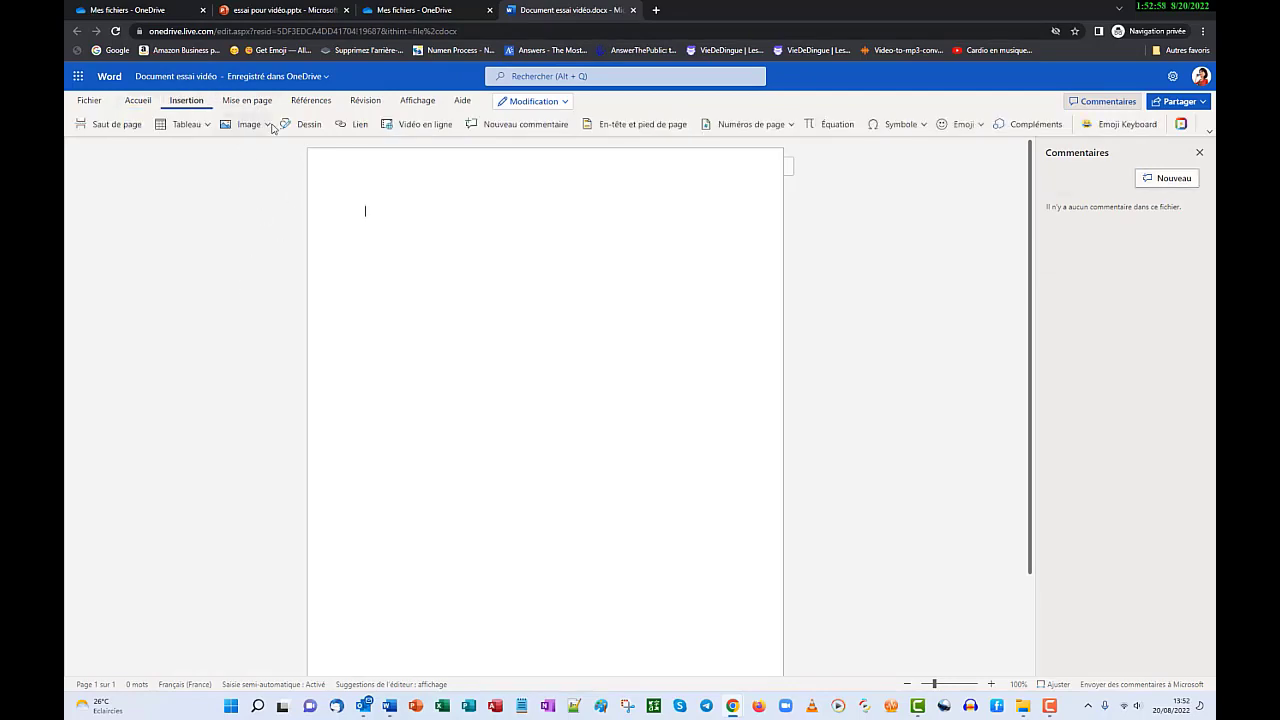
{"action": "left_click", "coordinate": [268, 125]}
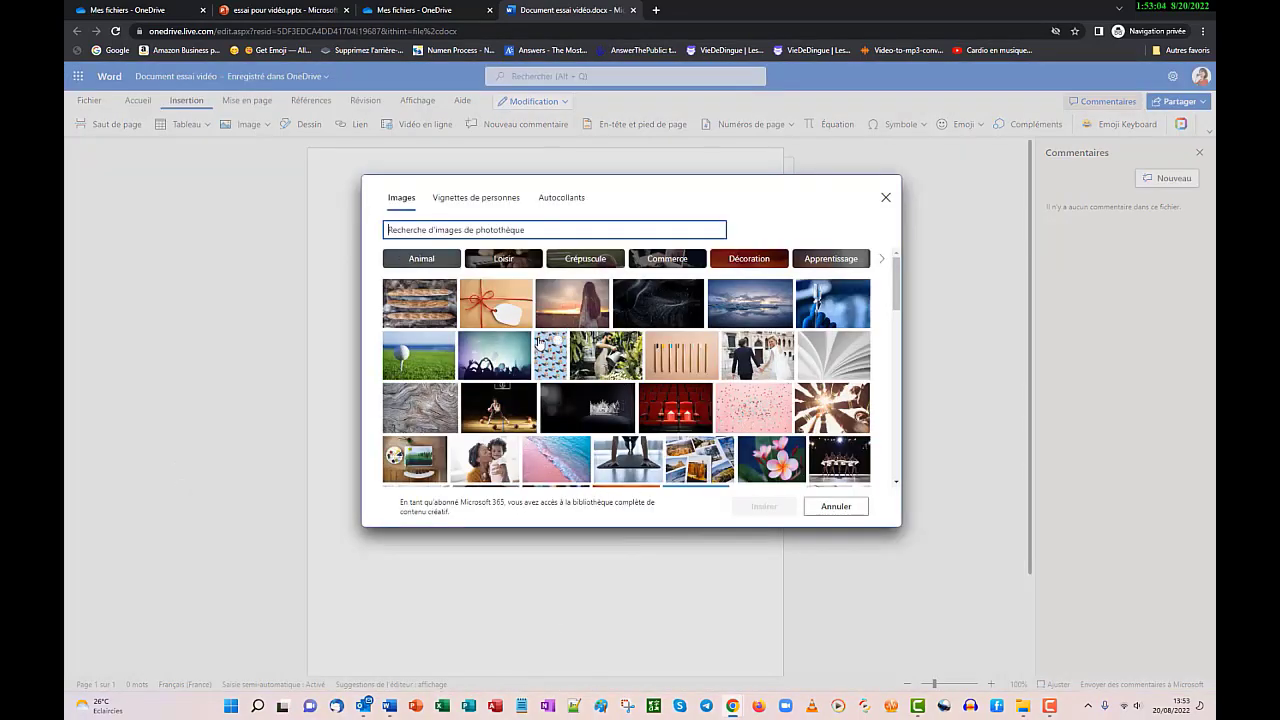
{"action": "scroll", "coordinate": [540, 344], "scroll_direction": "down", "scroll_amount": 2}
{"action": "scroll", "coordinate": [520, 320], "scroll_direction": "up", "scroll_amount": 2}
{"action": "left_click", "coordinate": [470, 200]}
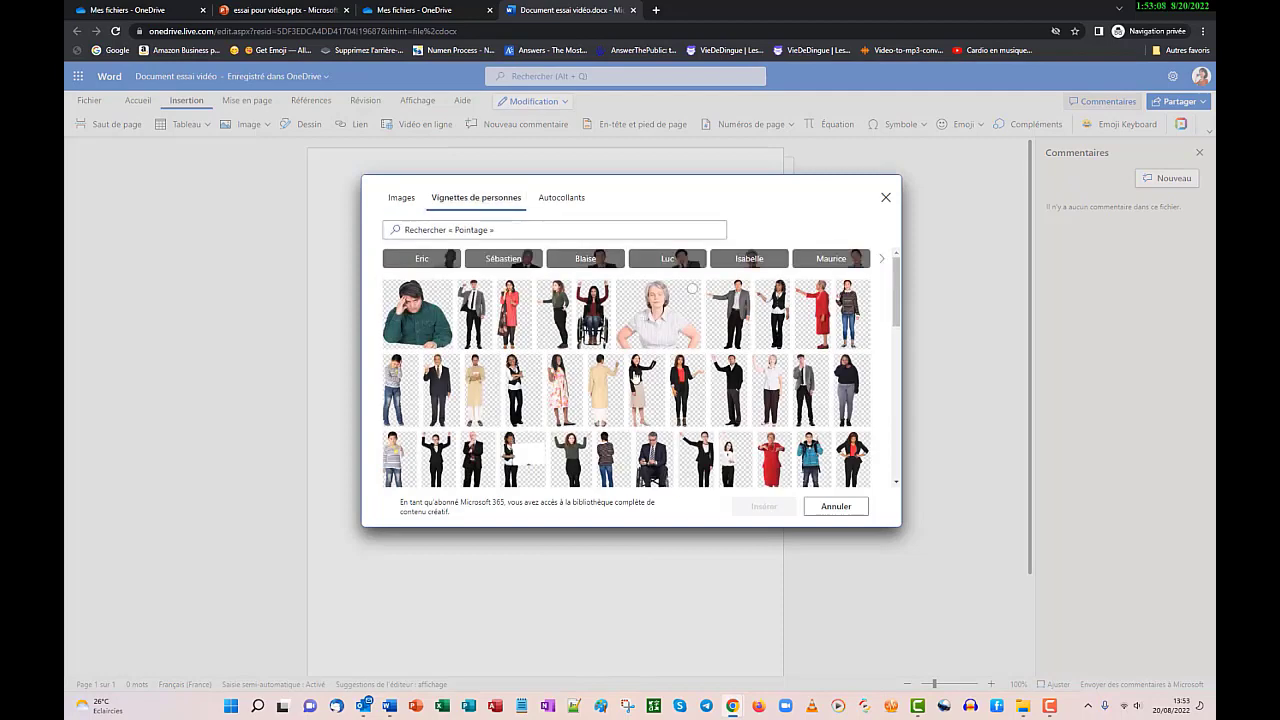
{"action": "left_click", "coordinate": [561, 197]}
{"action": "scroll", "coordinate": [585, 440], "scroll_direction": "down", "scroll_amount": 15}
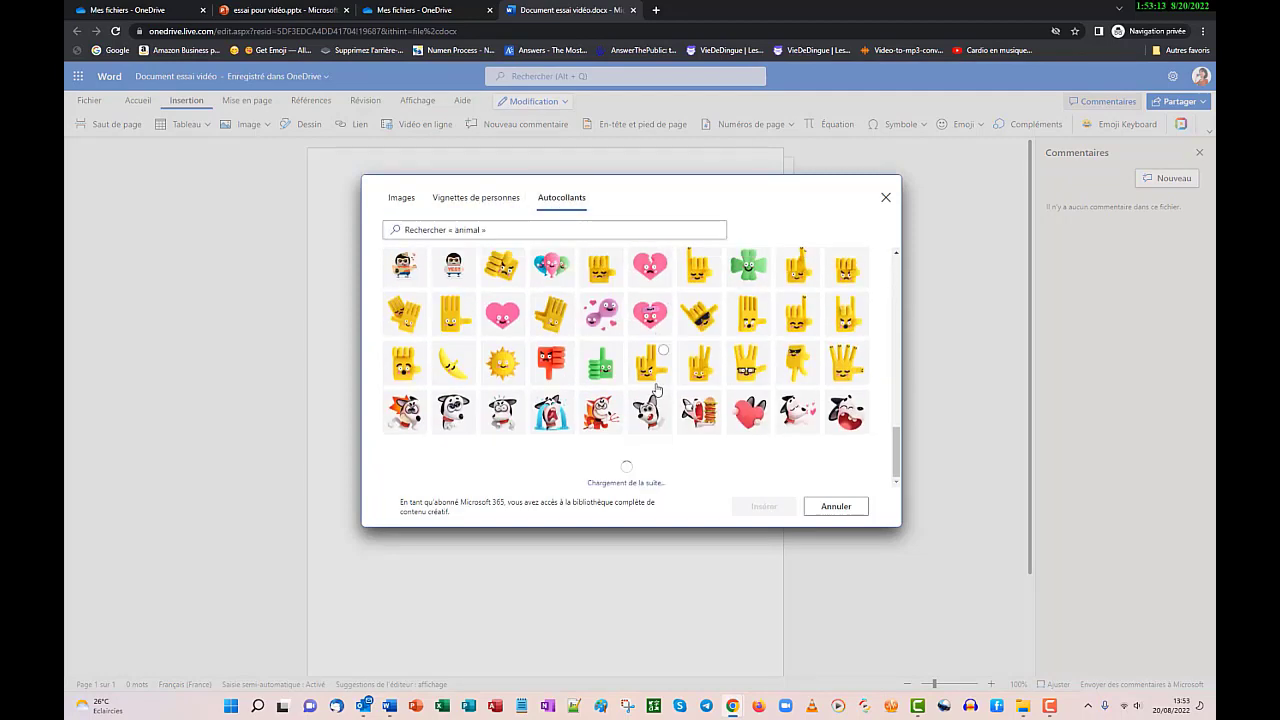
{"action": "scroll", "coordinate": [650, 385], "scroll_direction": "down", "scroll_amount": 5}
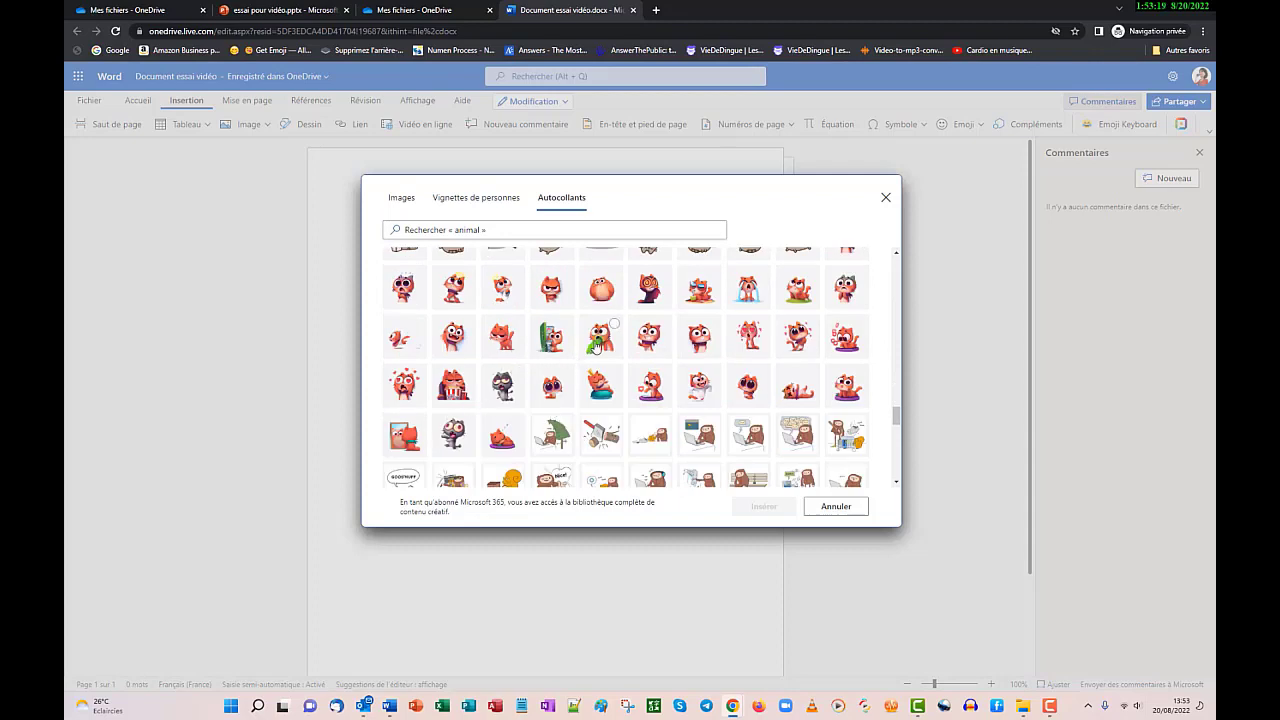
{"action": "left_click", "coordinate": [885, 200]}
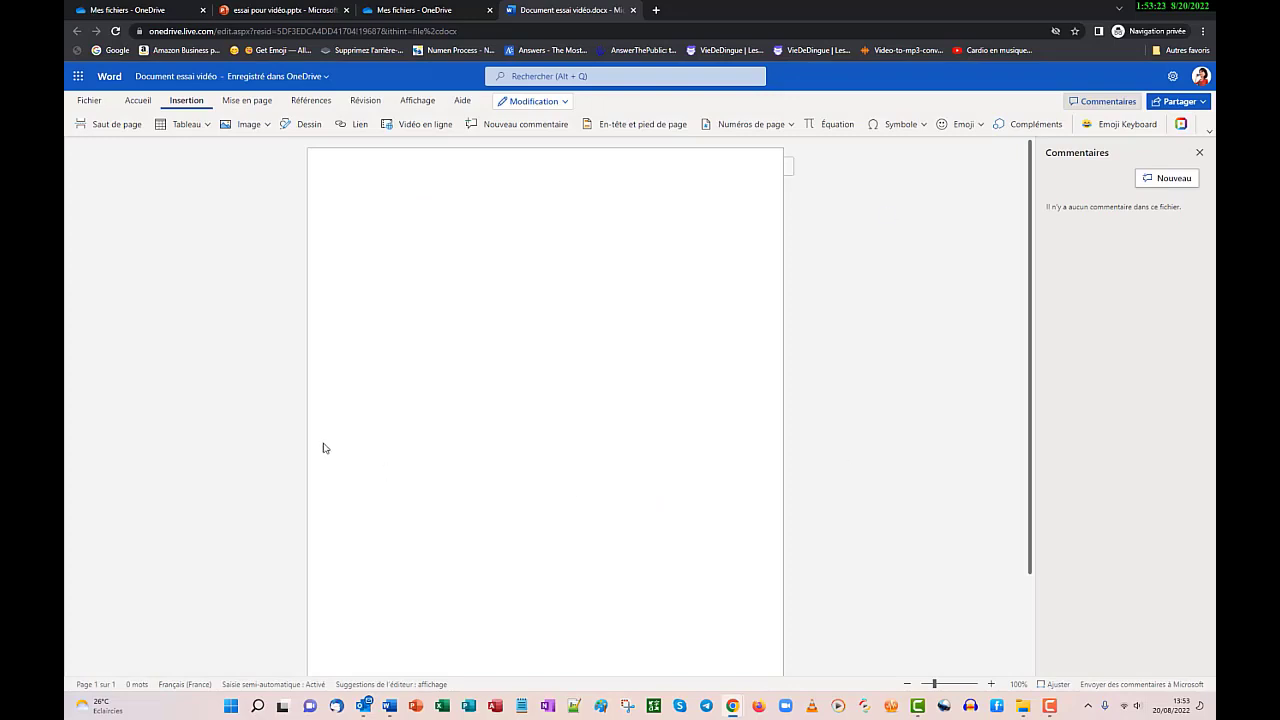